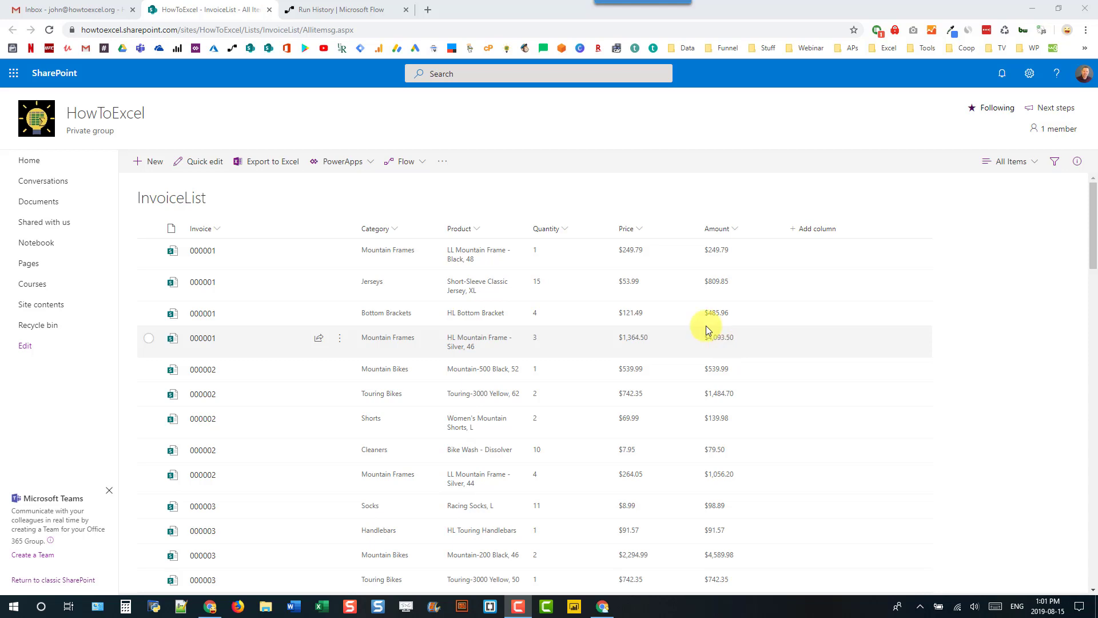
- Create a blank instant flow with the manual Microsoft Flow trigger
click(378, 12)
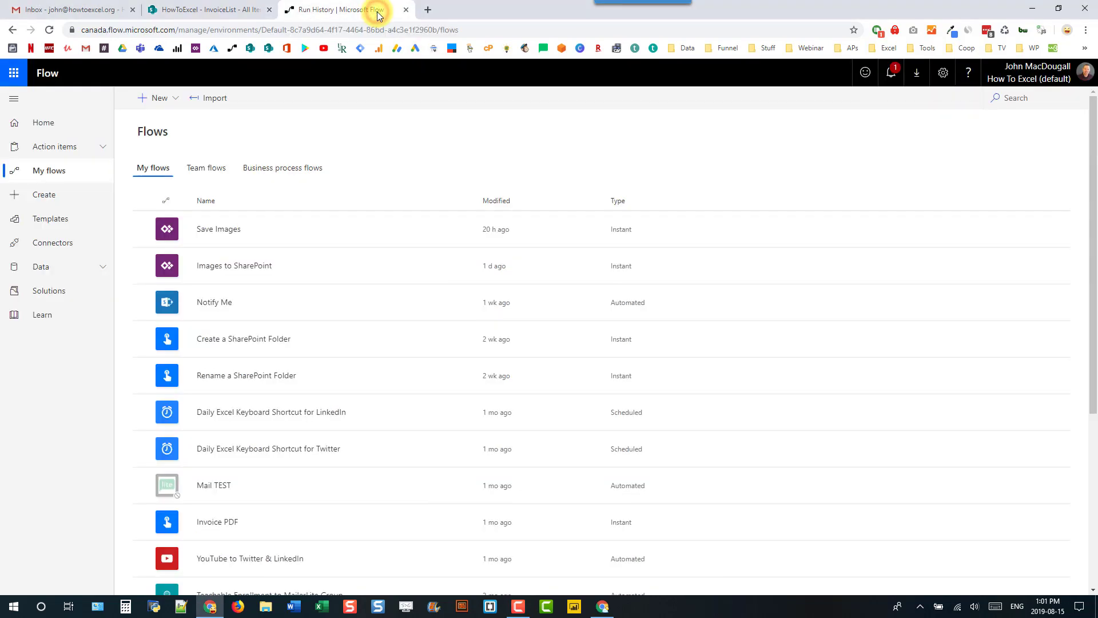
click(166, 100)
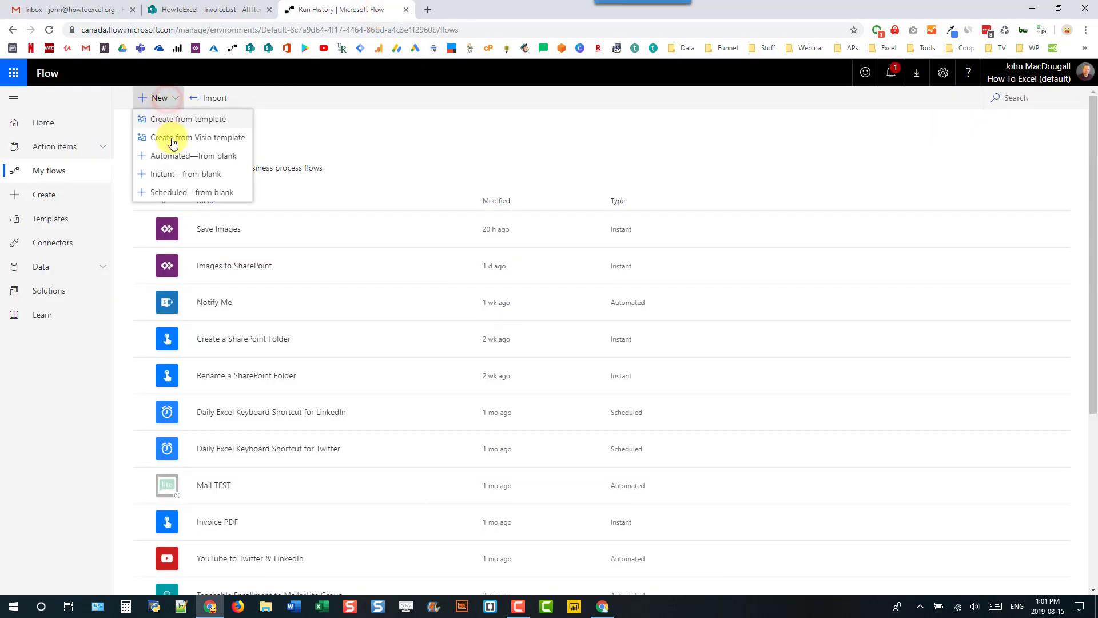
click(167, 176)
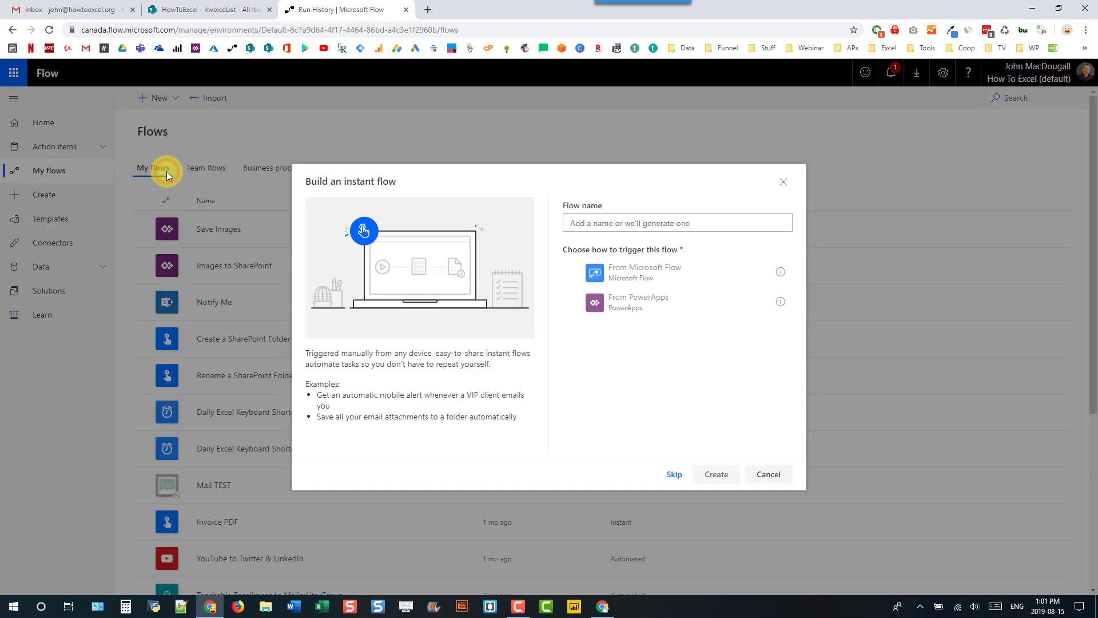
click(632, 276)
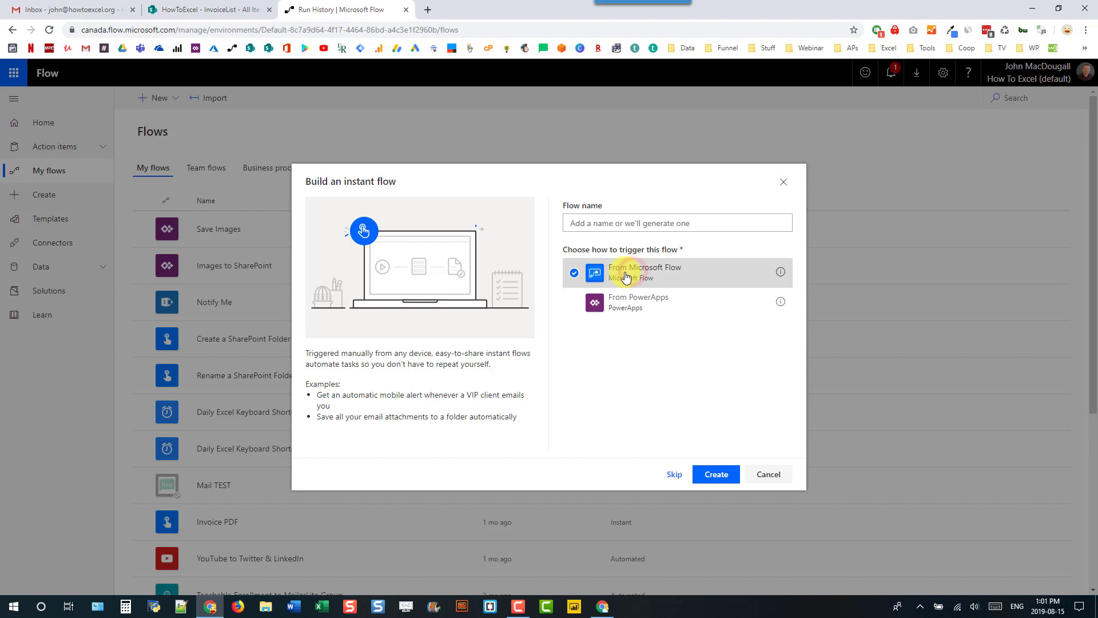
click(715, 473)
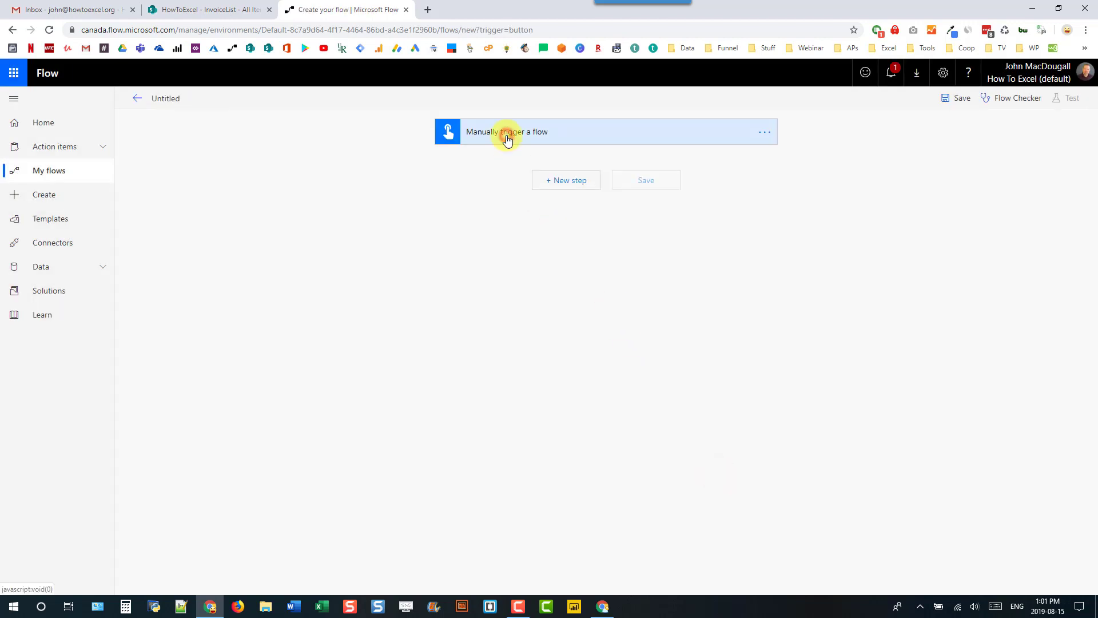
- Add a text input named 'Invoice Number' to the manual trigger
click(507, 139)
click(498, 163)
click(463, 182)
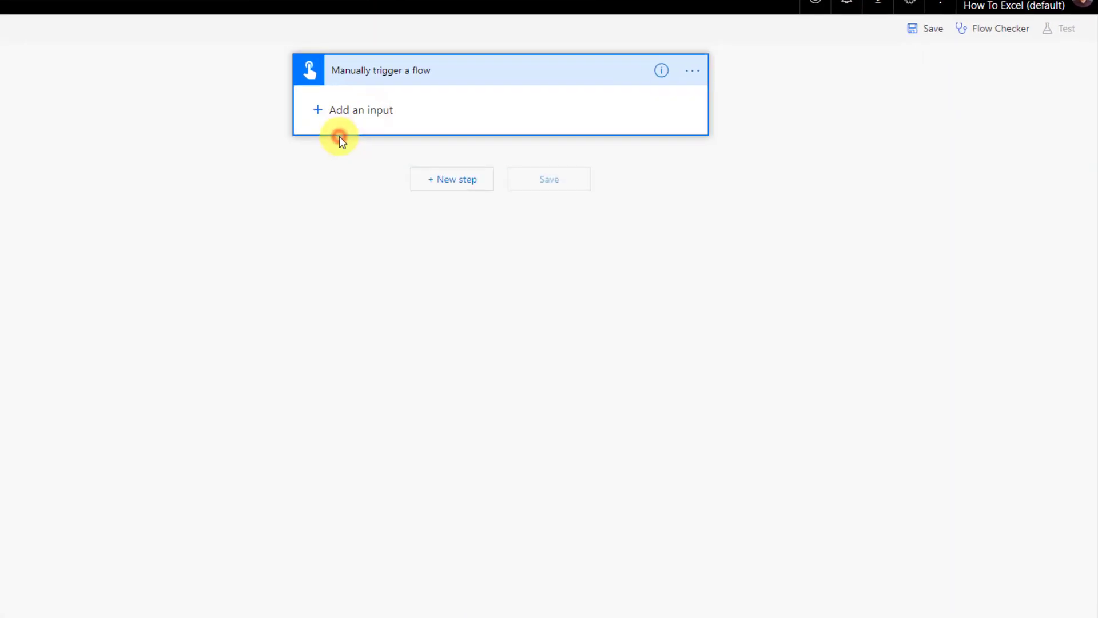
click(500, 149)
double_click(367, 94)
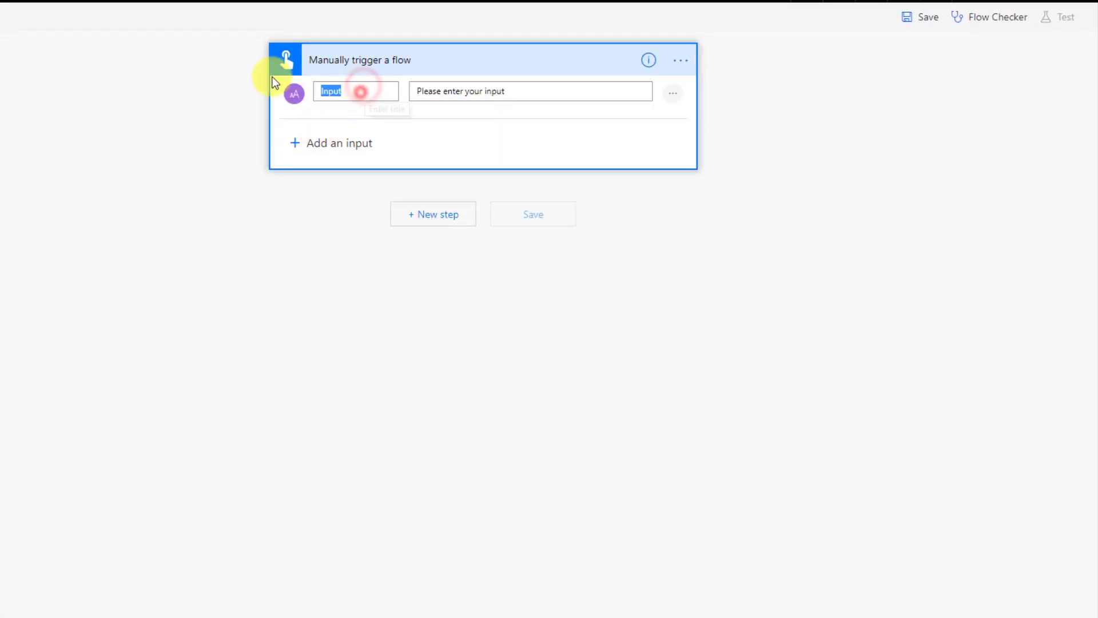
text(I)
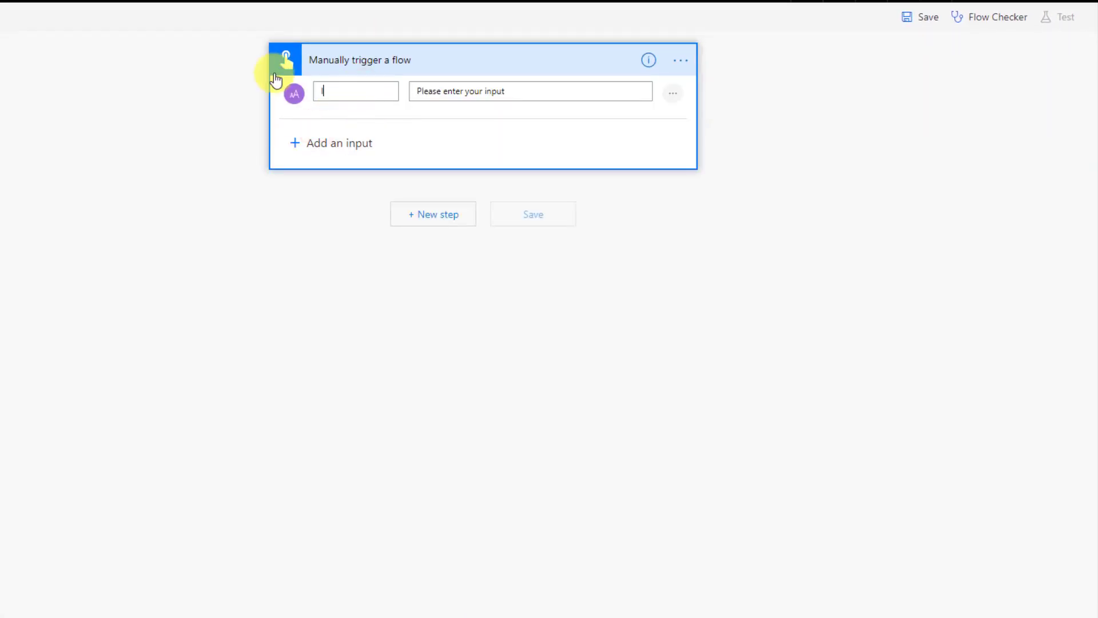
text(nvoice Number)
click(417, 211)
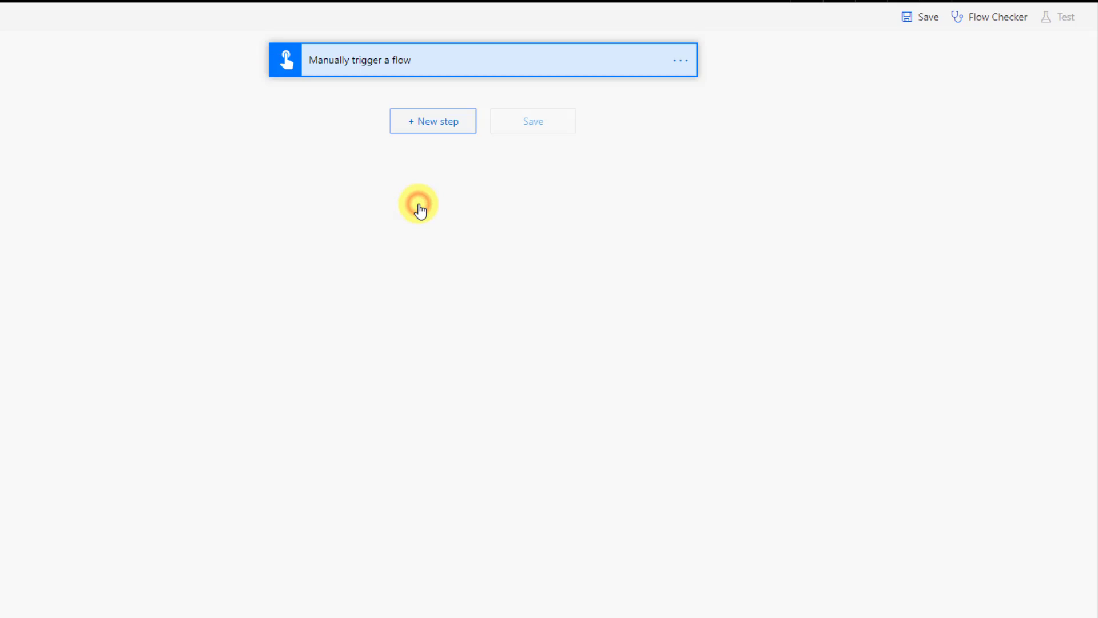
- Search actions for 'share' and browse the SharePoint connector's action list
click(380, 158)
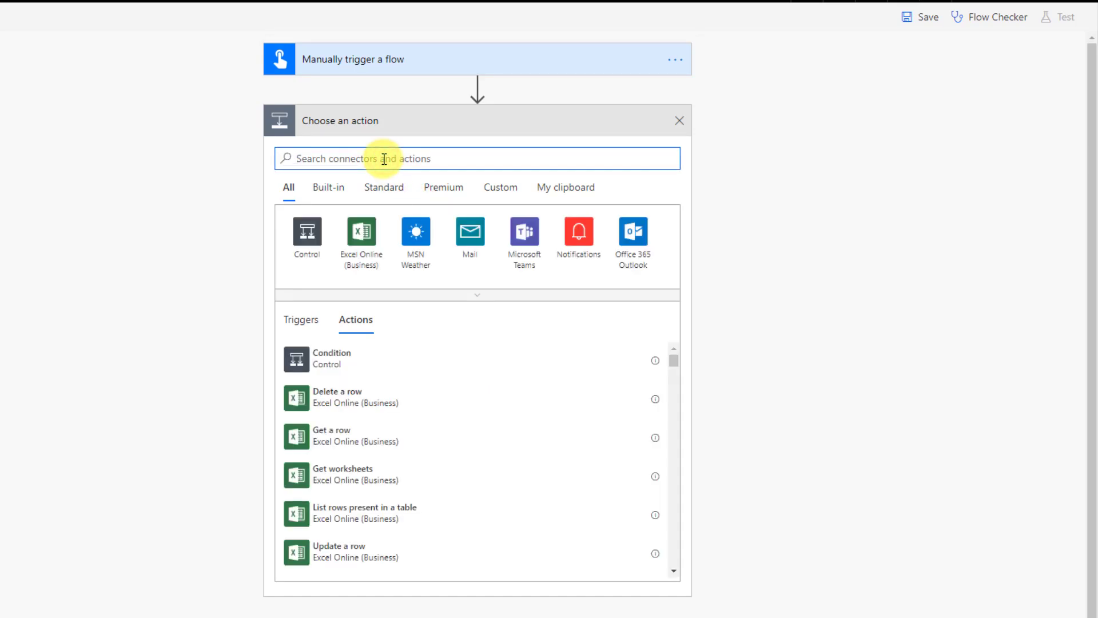
text(share)
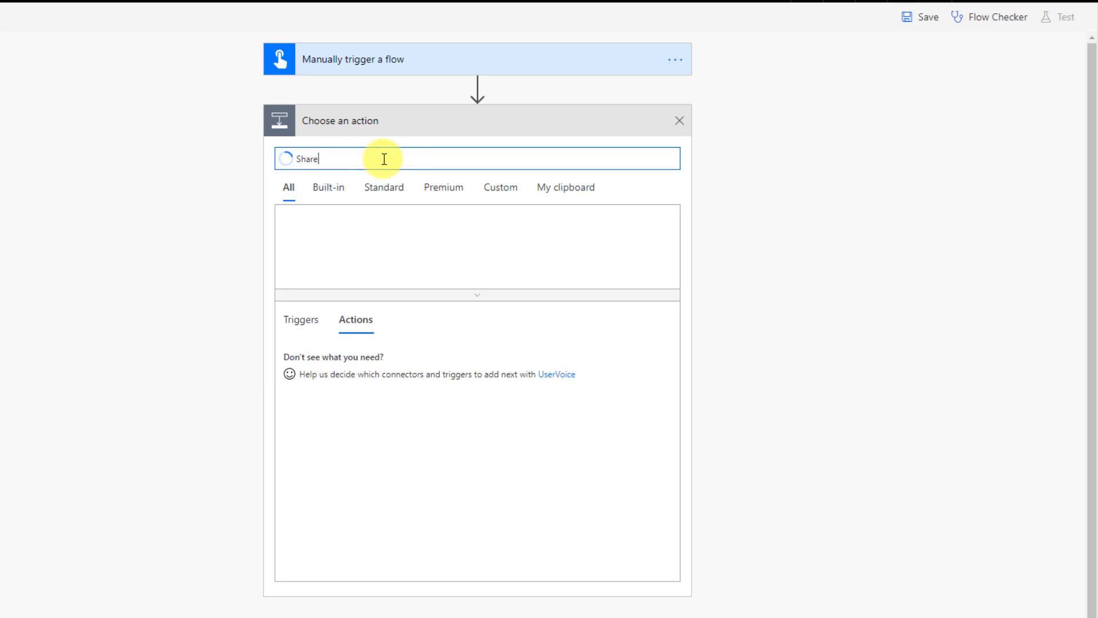
click(362, 229)
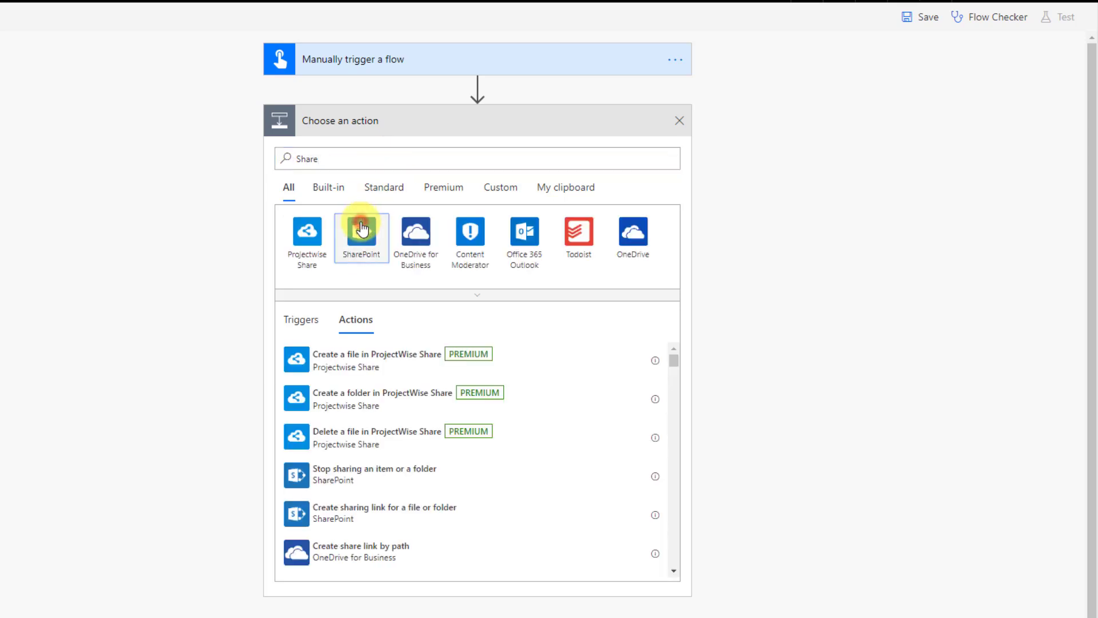
scroll(363, 236, down, 2)
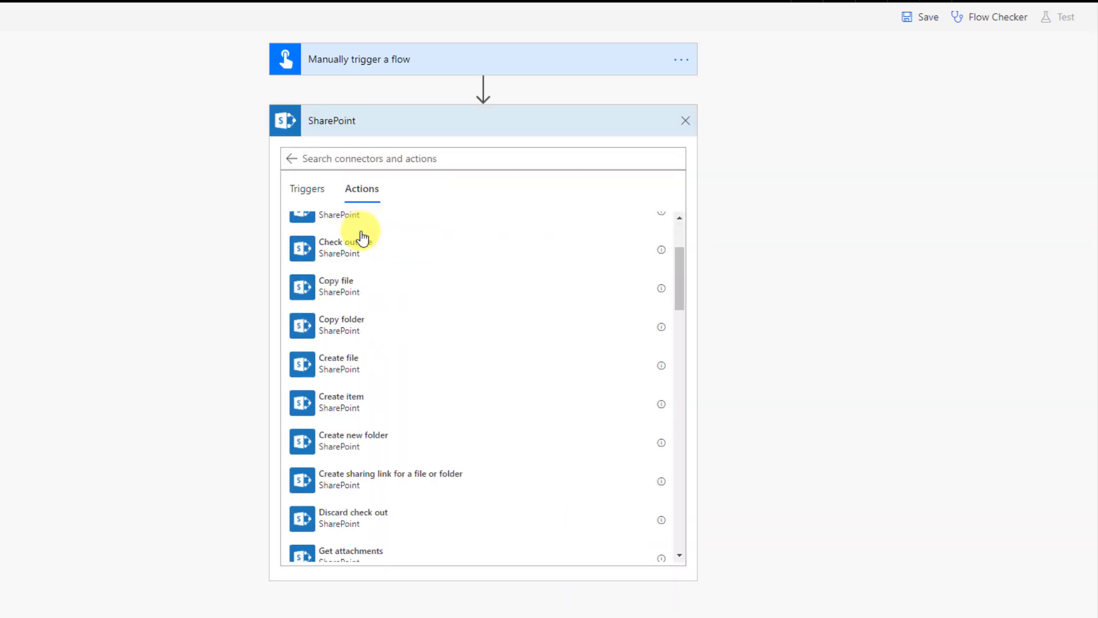
scroll(363, 236, down, 2)
scroll(362, 236, down, 2)
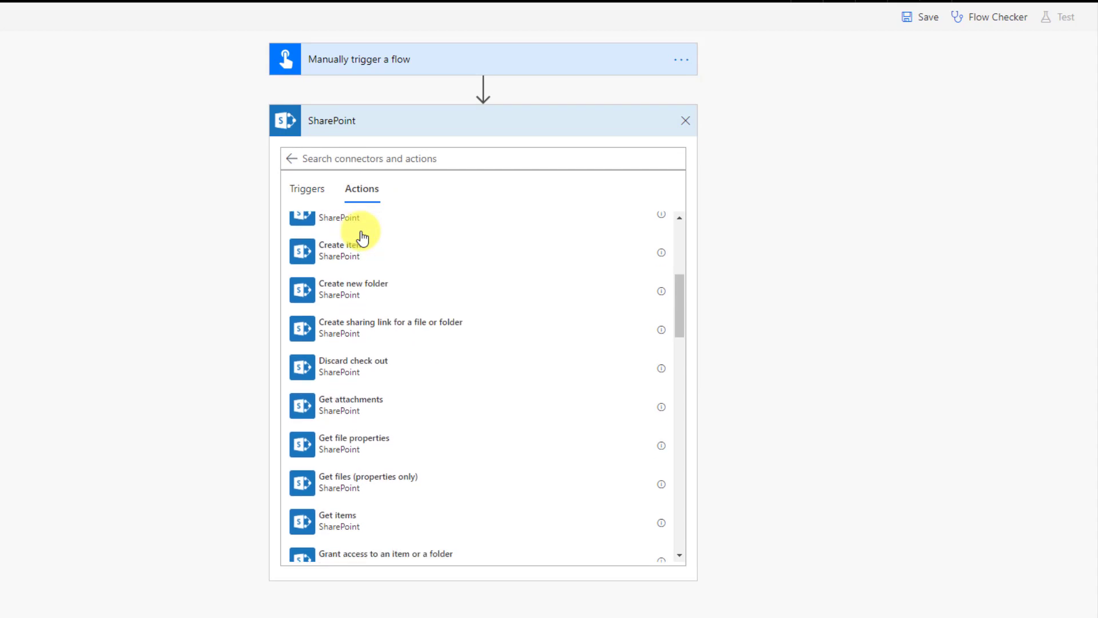
scroll(362, 236, down, 2)
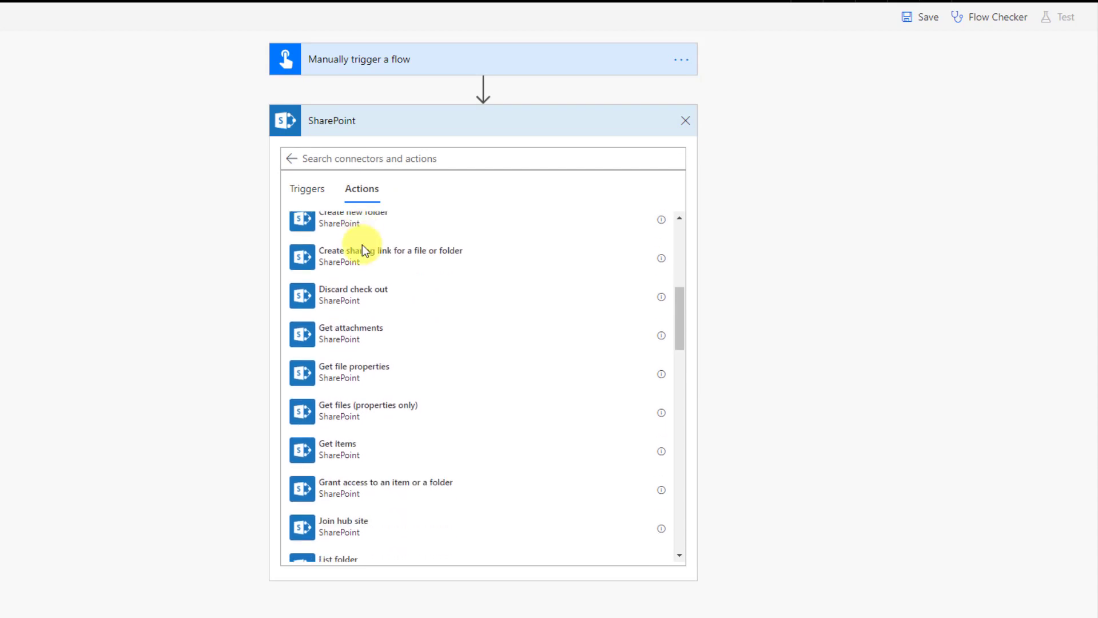
- Add SharePoint Get items reading InvoiceList from the HowToExcel site
click(358, 452)
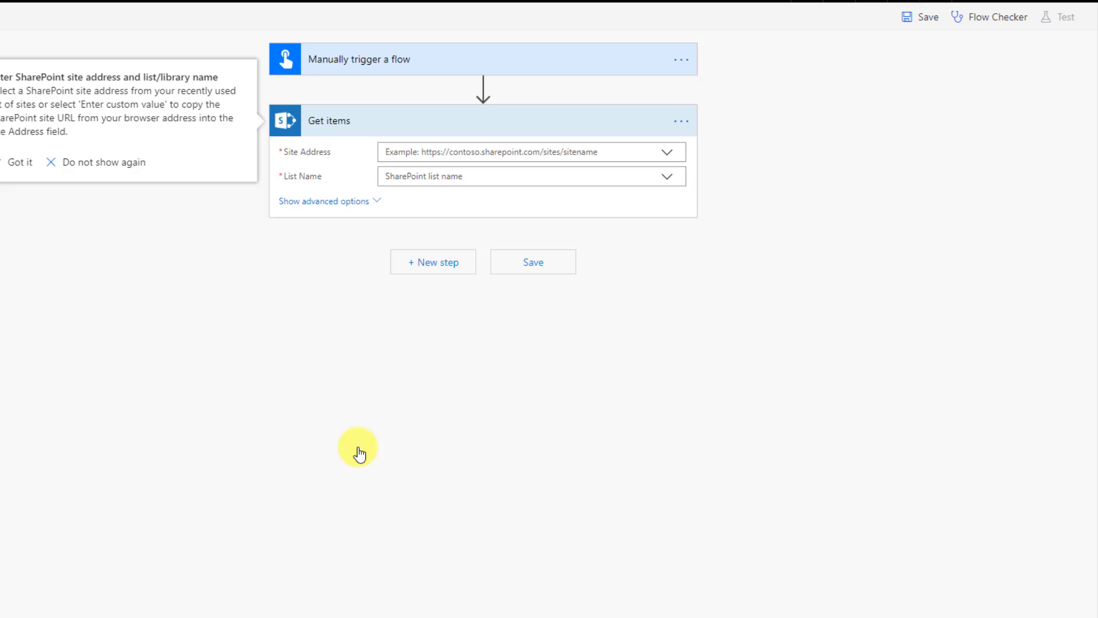
click(667, 177)
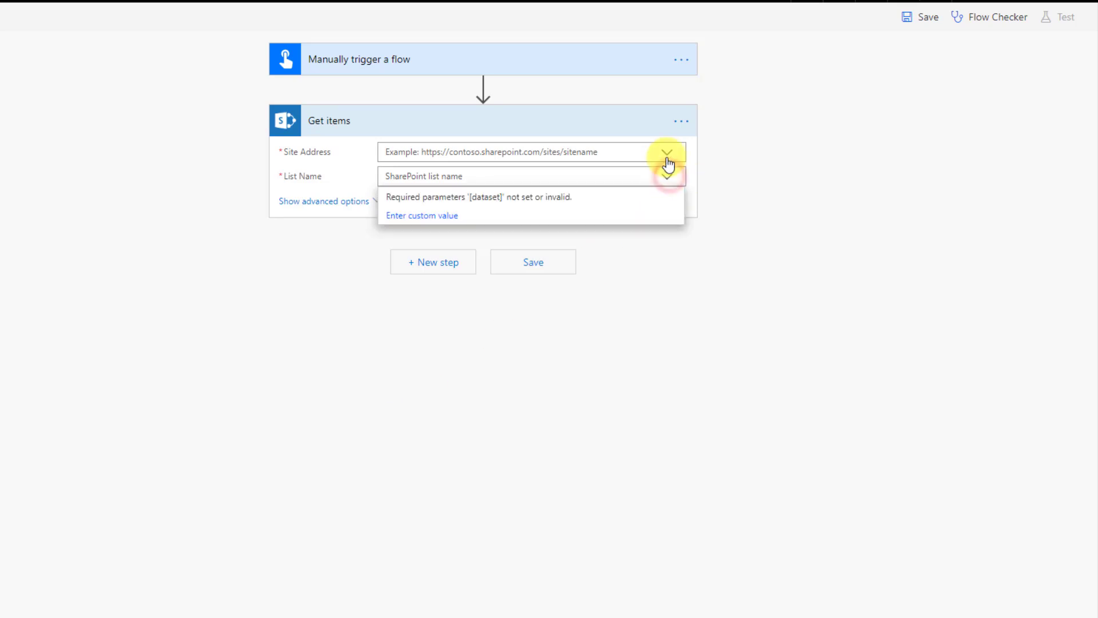
click(667, 153)
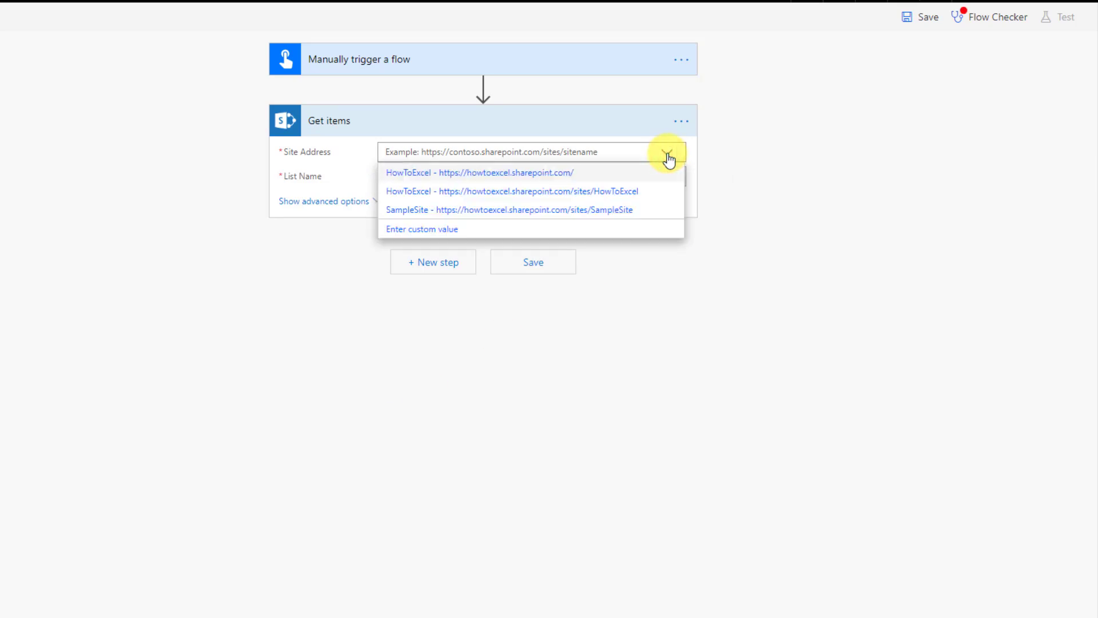
click(642, 191)
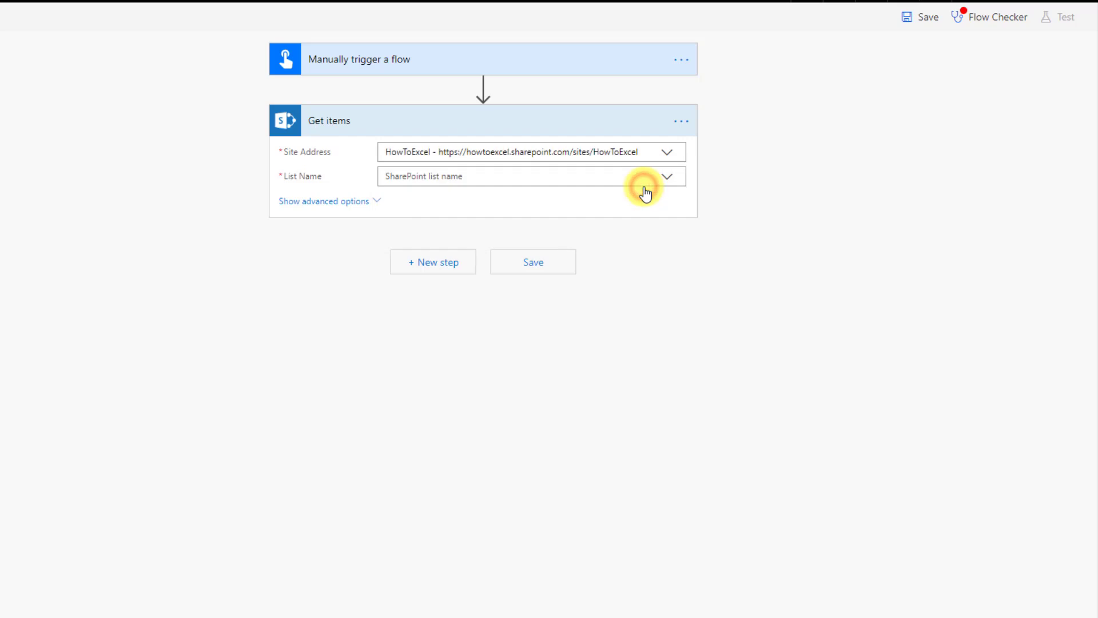
click(665, 180)
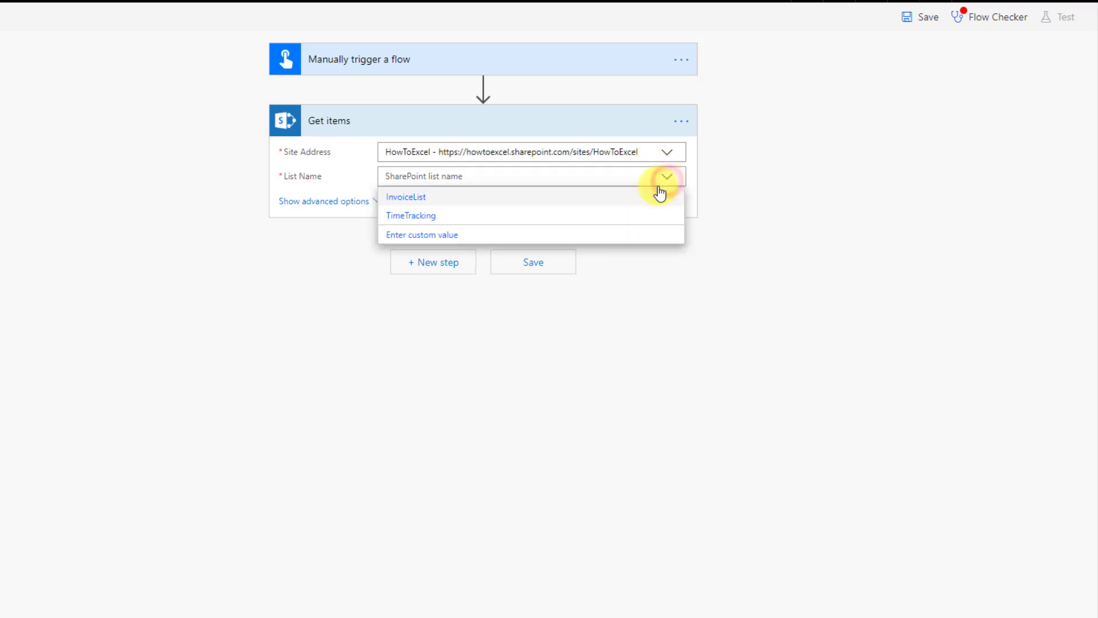
click(608, 195)
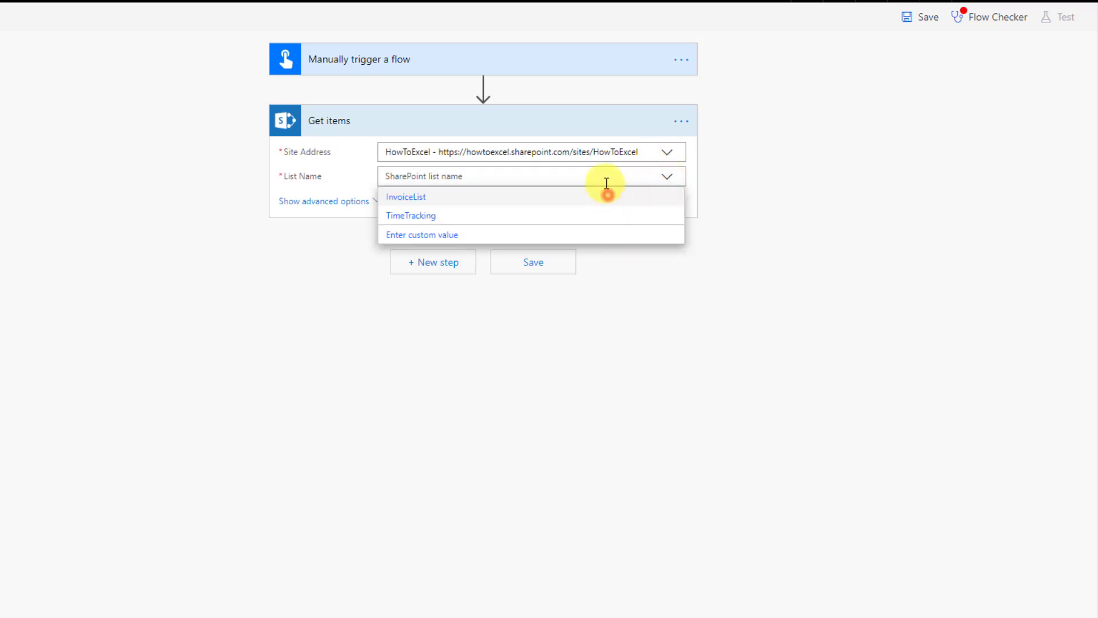
- Set the Filter Query to Title eq the Invoice Number input
click(369, 201)
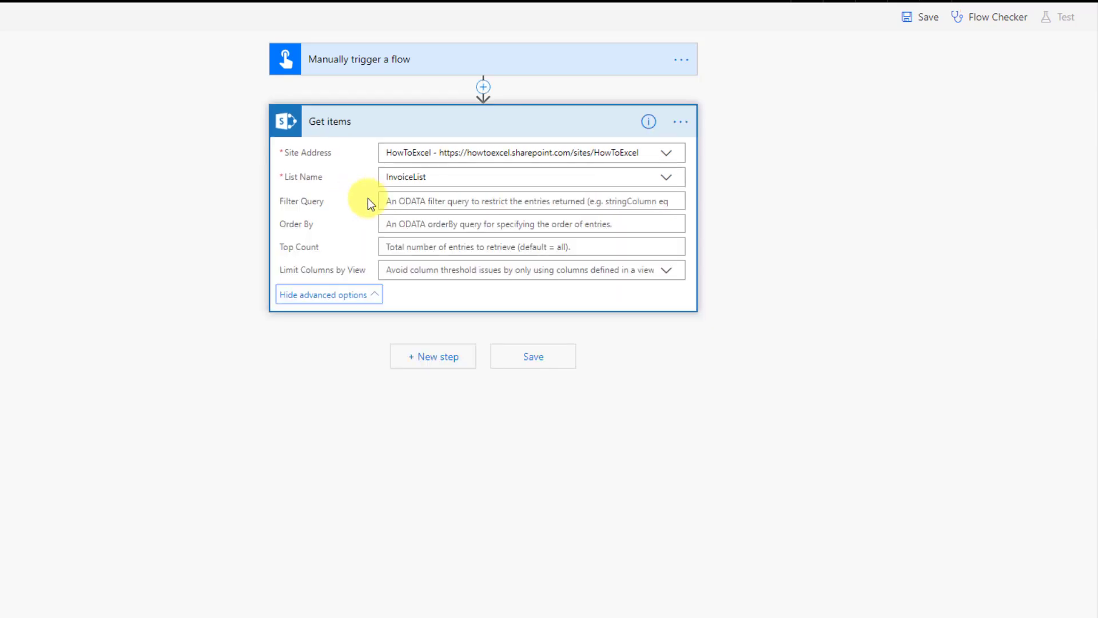
click(413, 204)
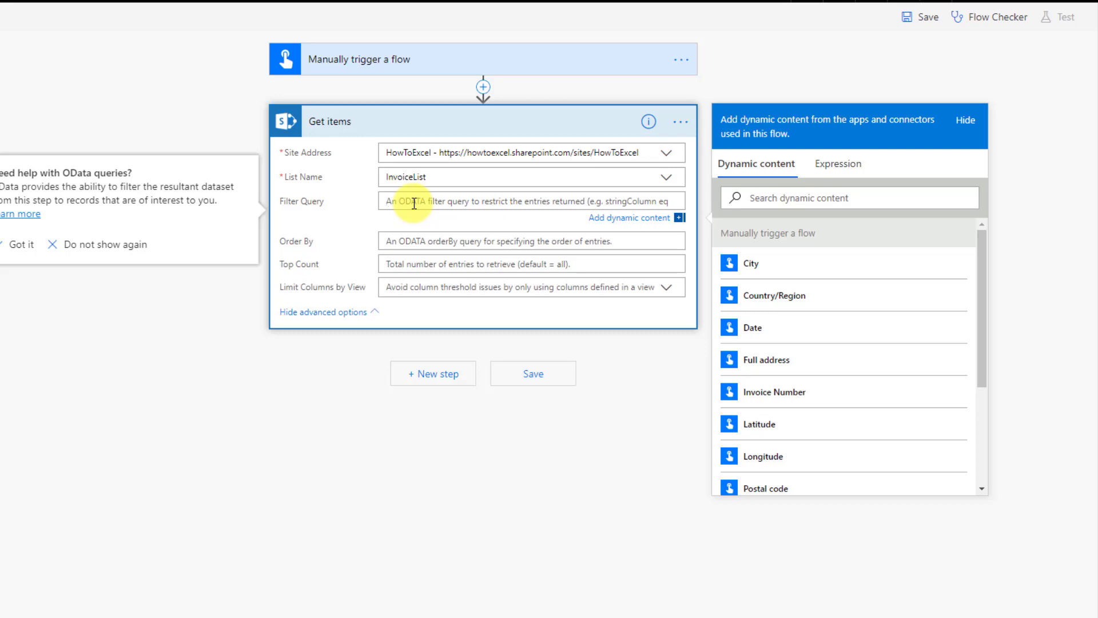
text(Title)
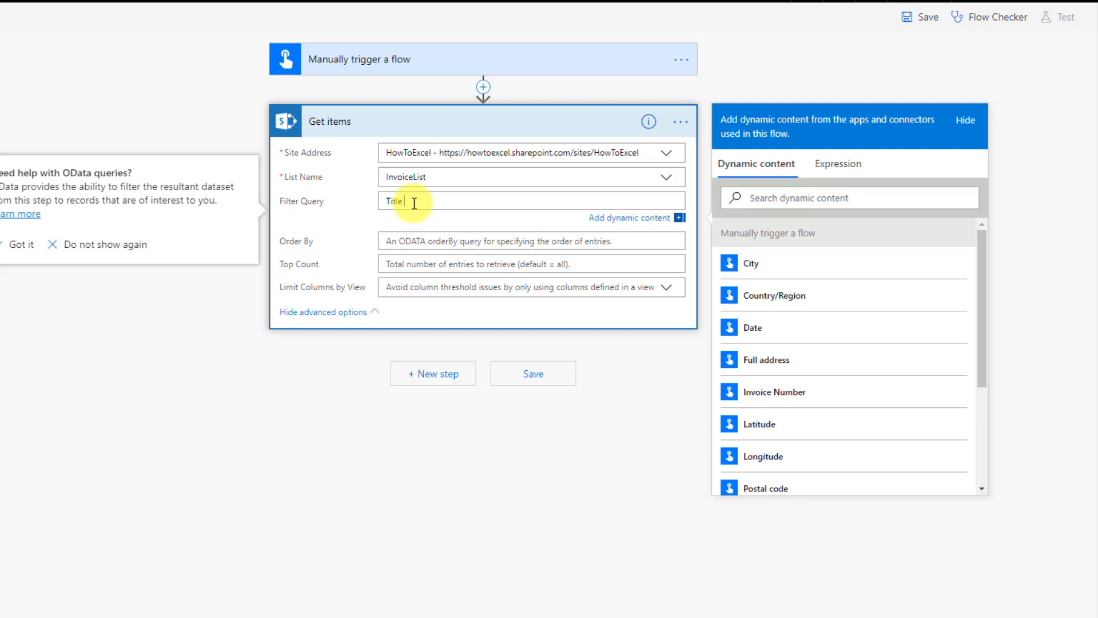
text( eq)
scroll(784, 329, down, 3)
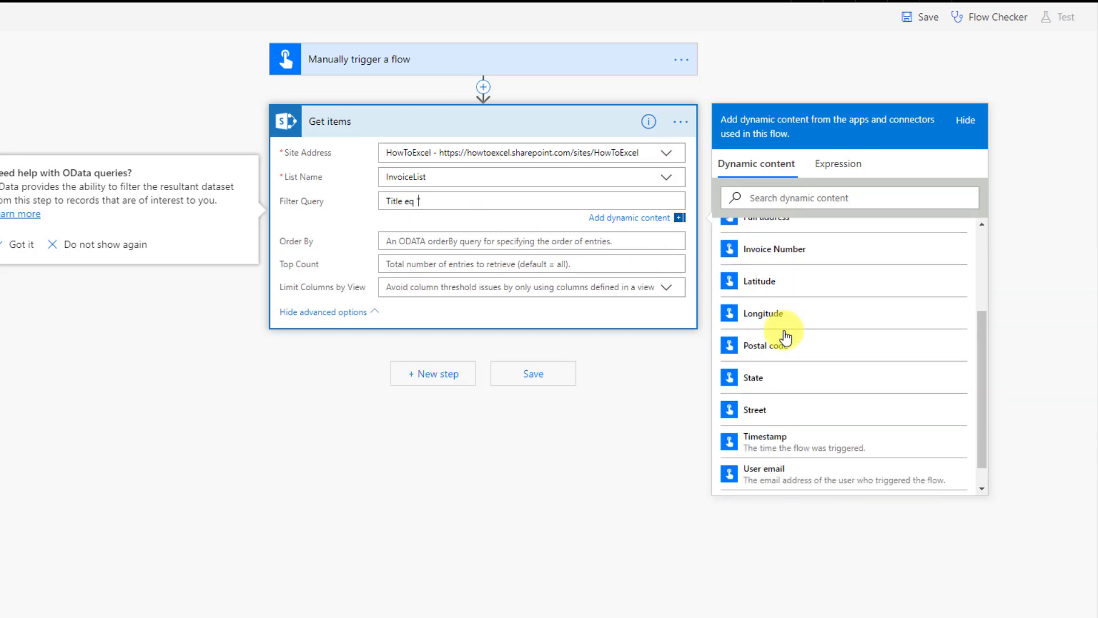
click(791, 246)
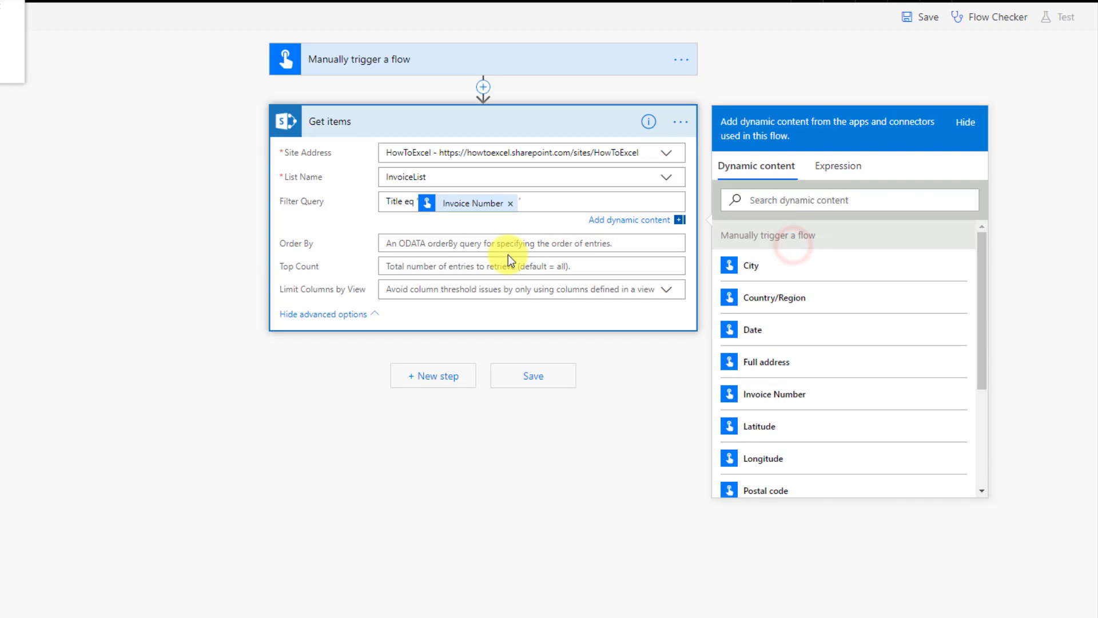
click(417, 387)
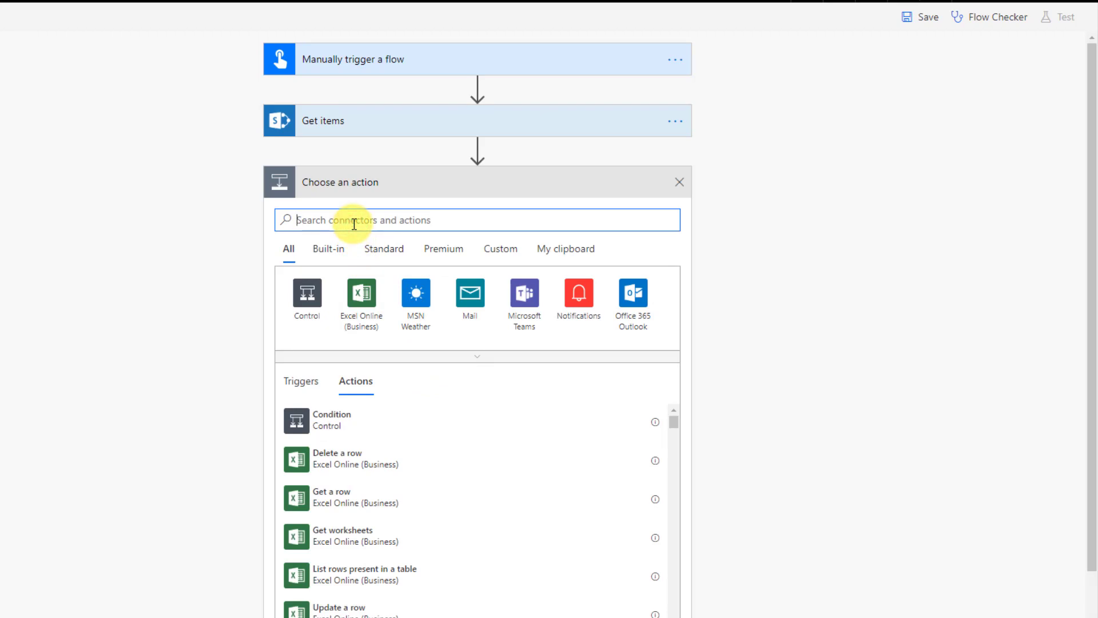
- Search 'data', open Data Operations, then go back to all connectors
text(data)
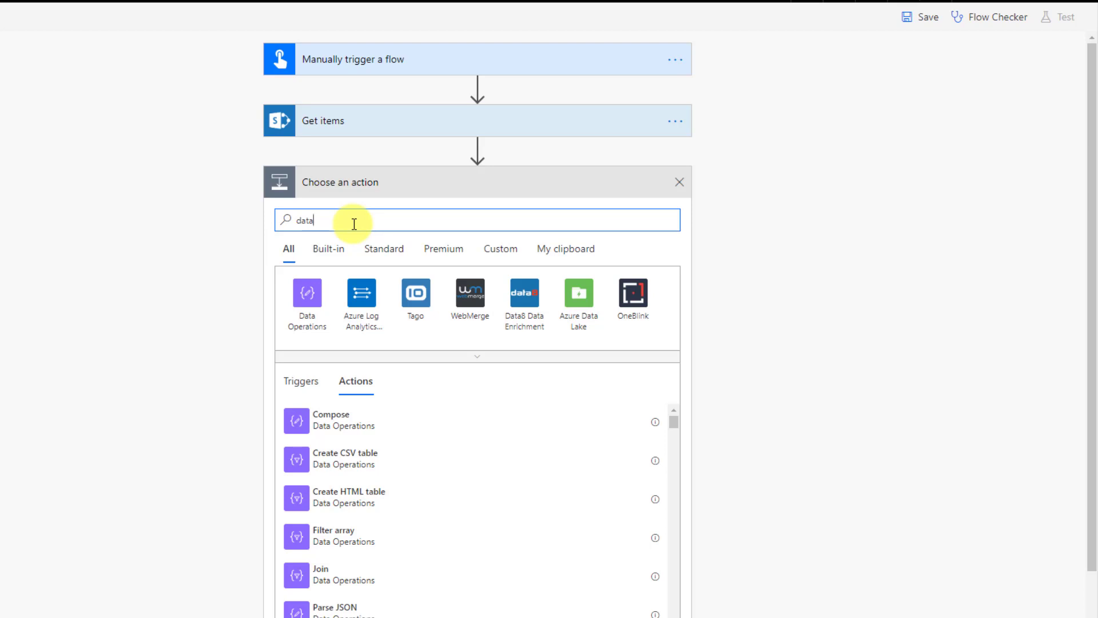
click(304, 298)
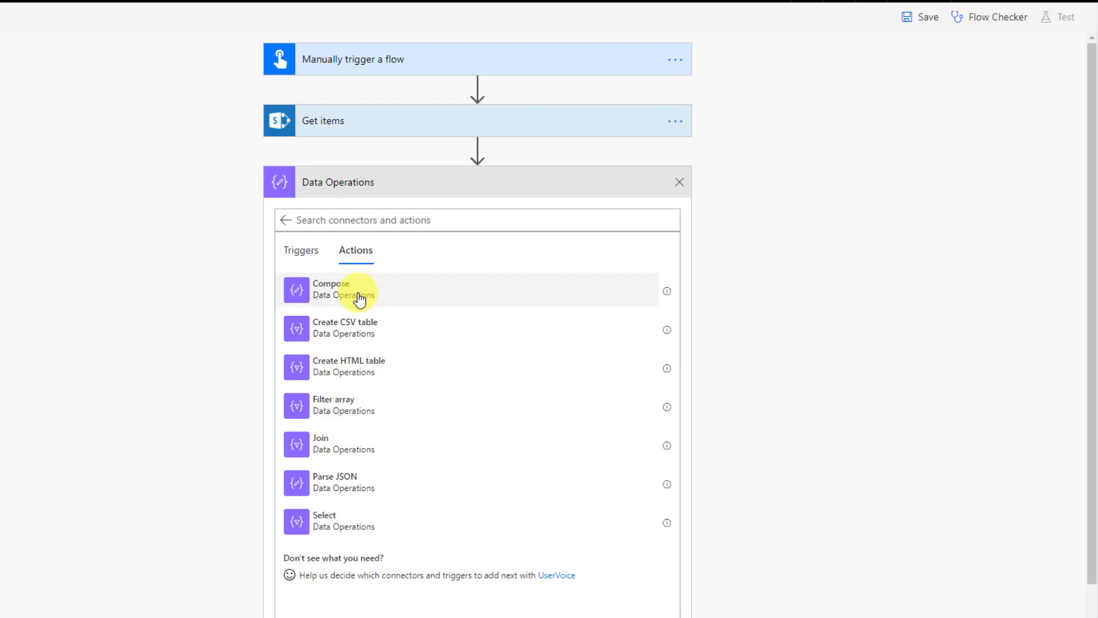
click(285, 220)
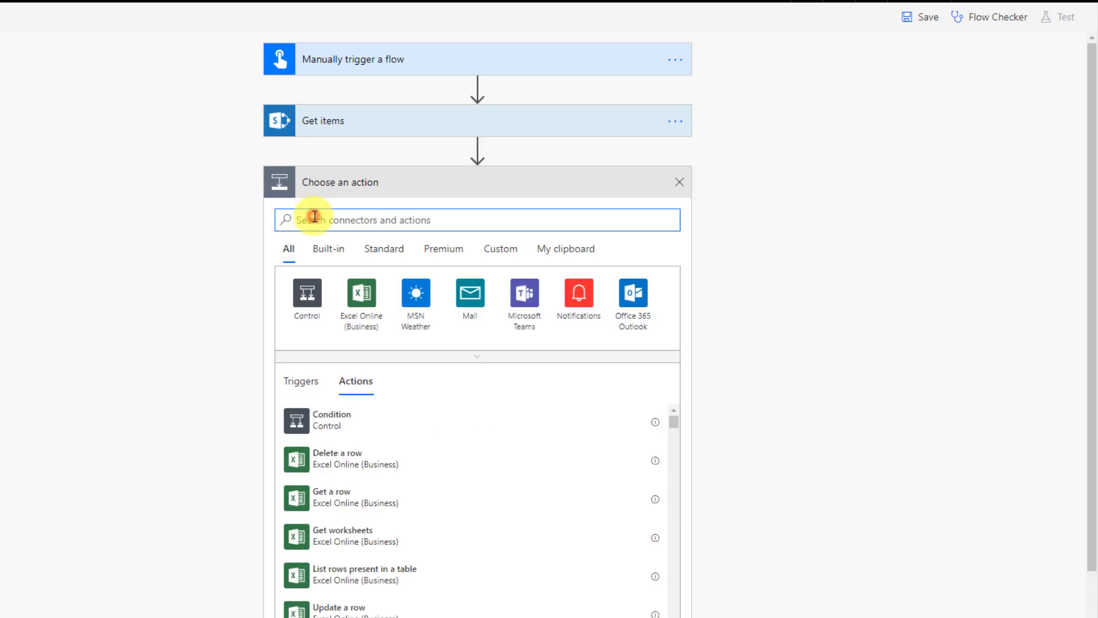
- Initialize a Float variable named TempTotal after the Get items step
click(314, 217)
text(var)
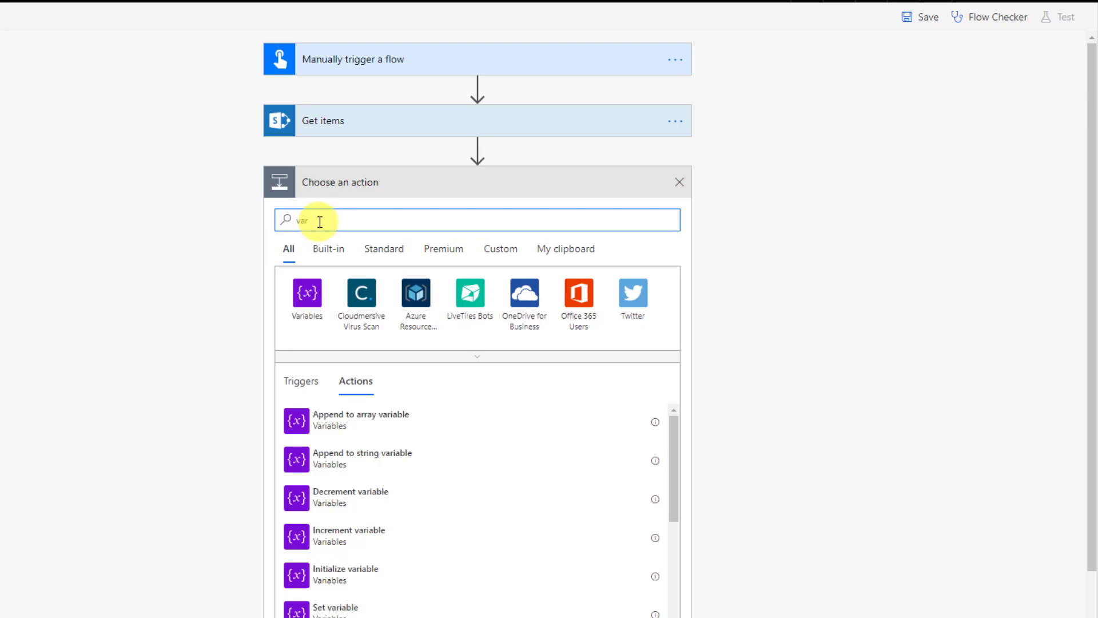
click(329, 583)
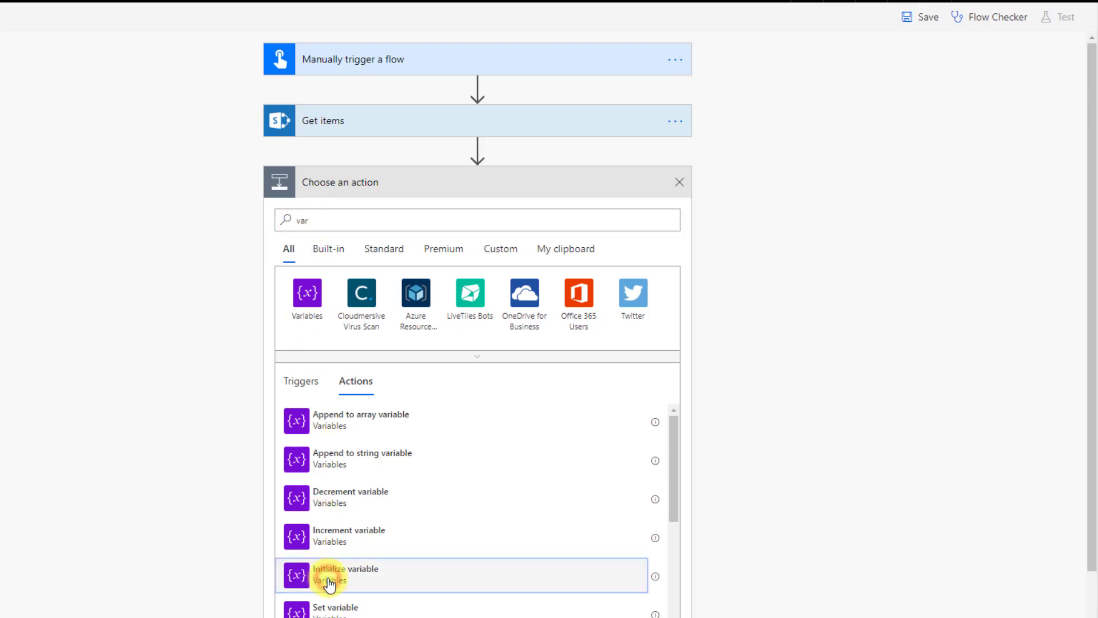
click(425, 215)
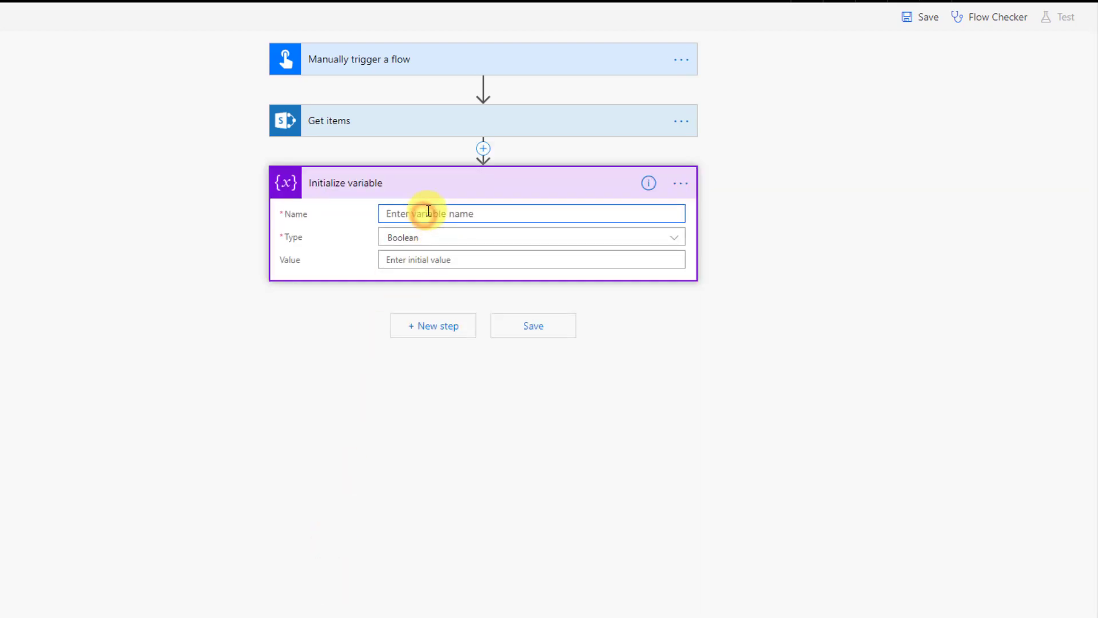
text(TempTotal)
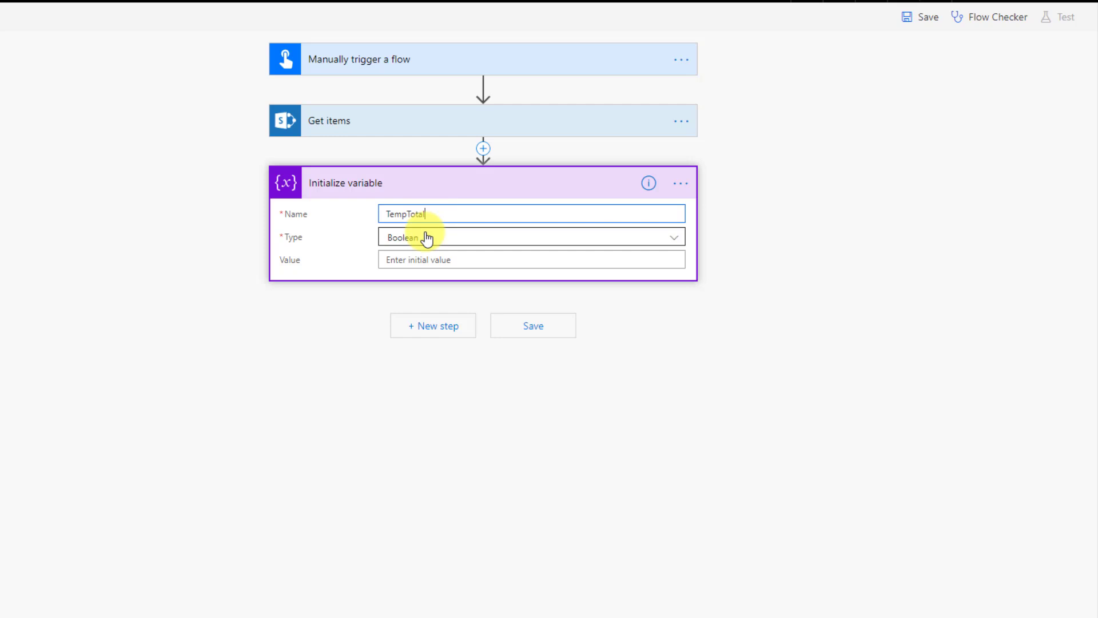
click(424, 238)
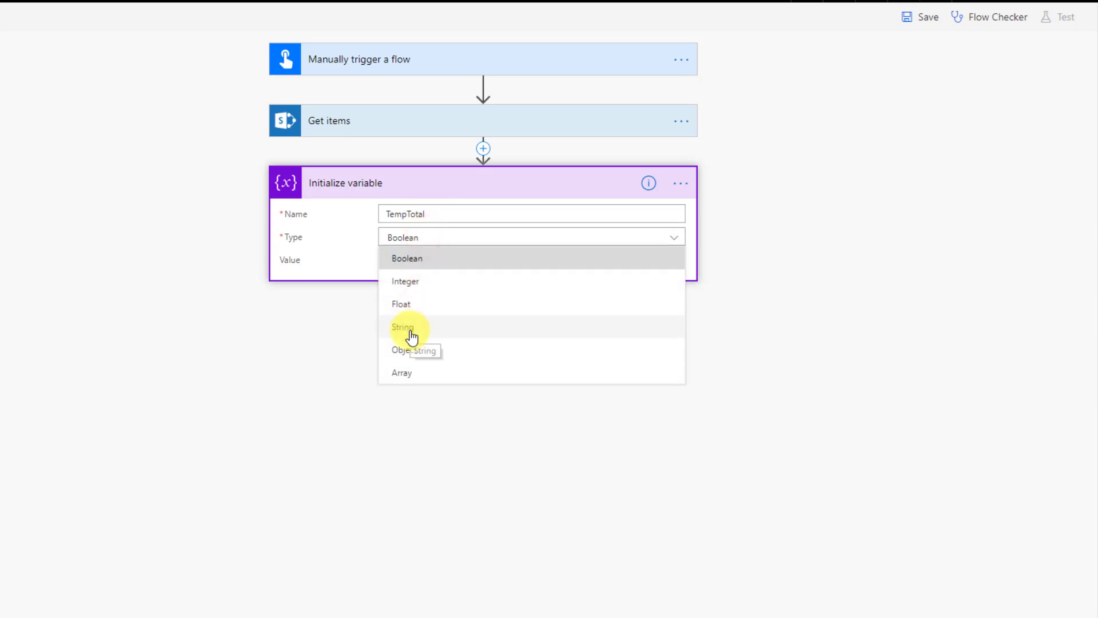
click(410, 307)
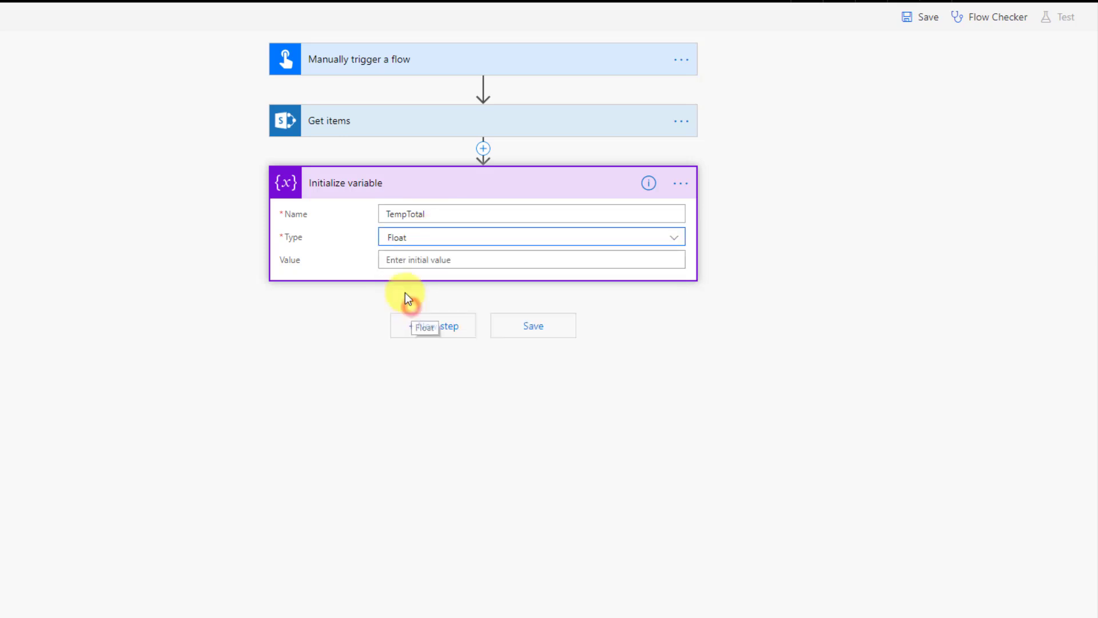
click(401, 260)
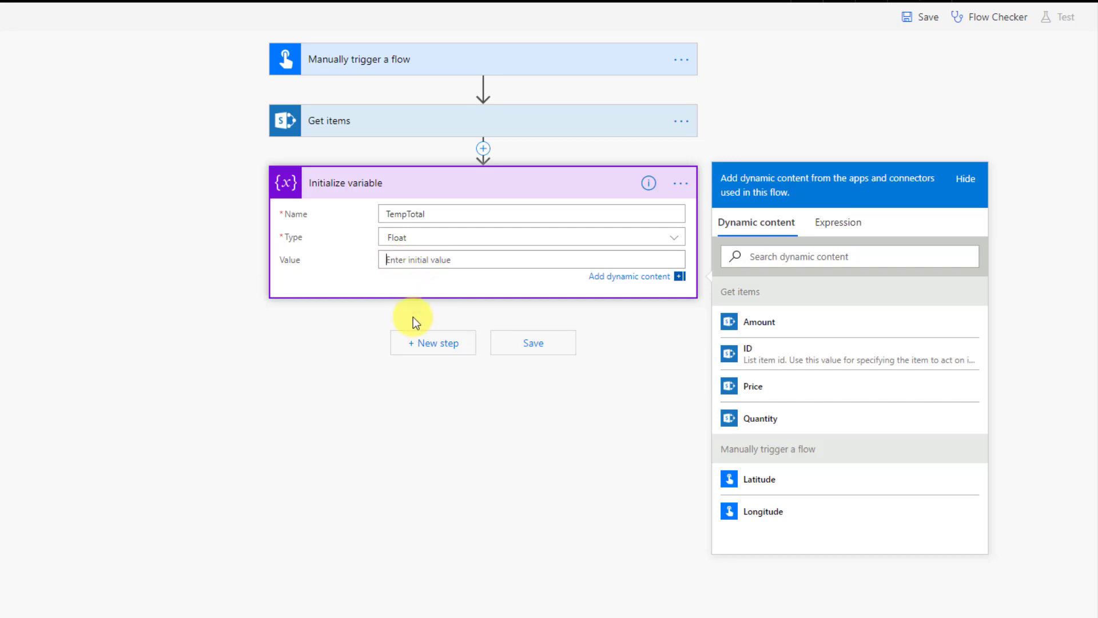
- Add a second Initialize variable step defining Total as a Float
click(420, 350)
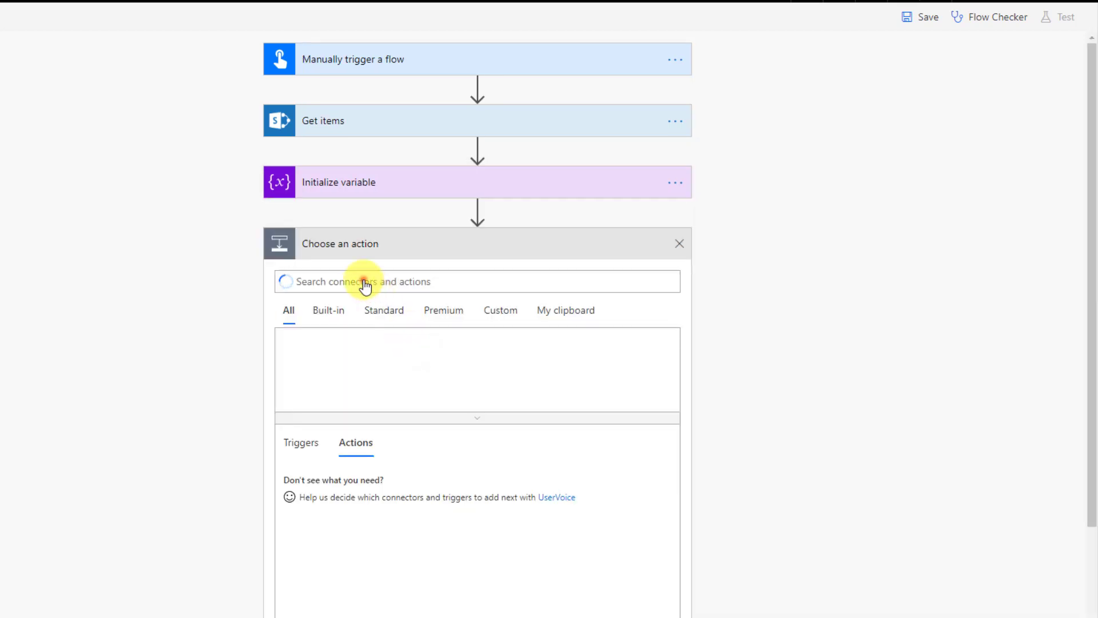
click(364, 284)
text(var)
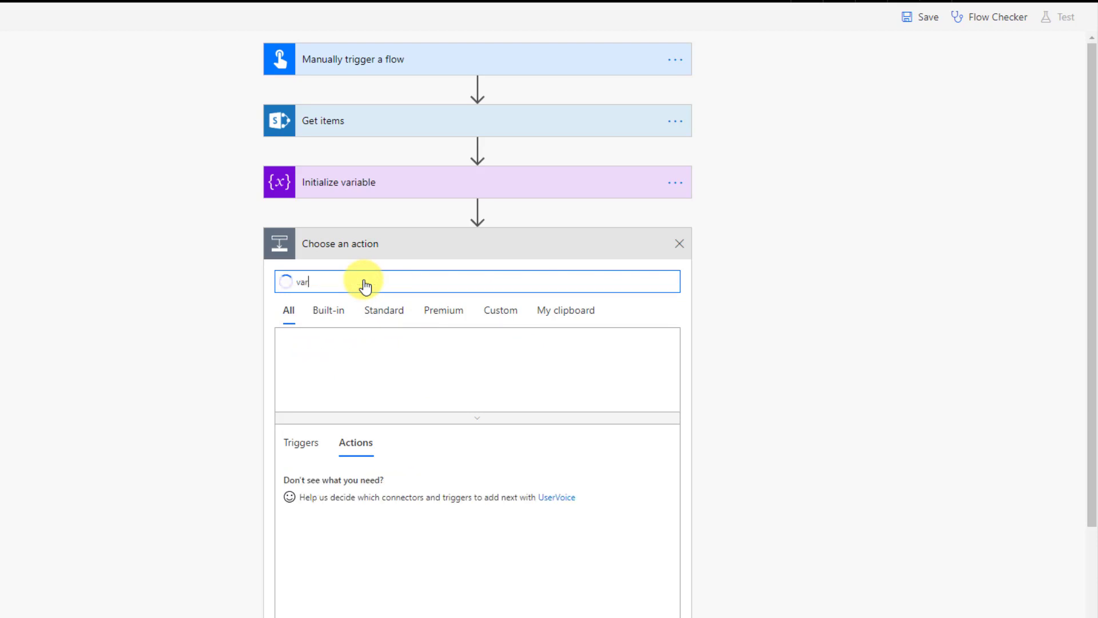
scroll(345, 344, down, 2)
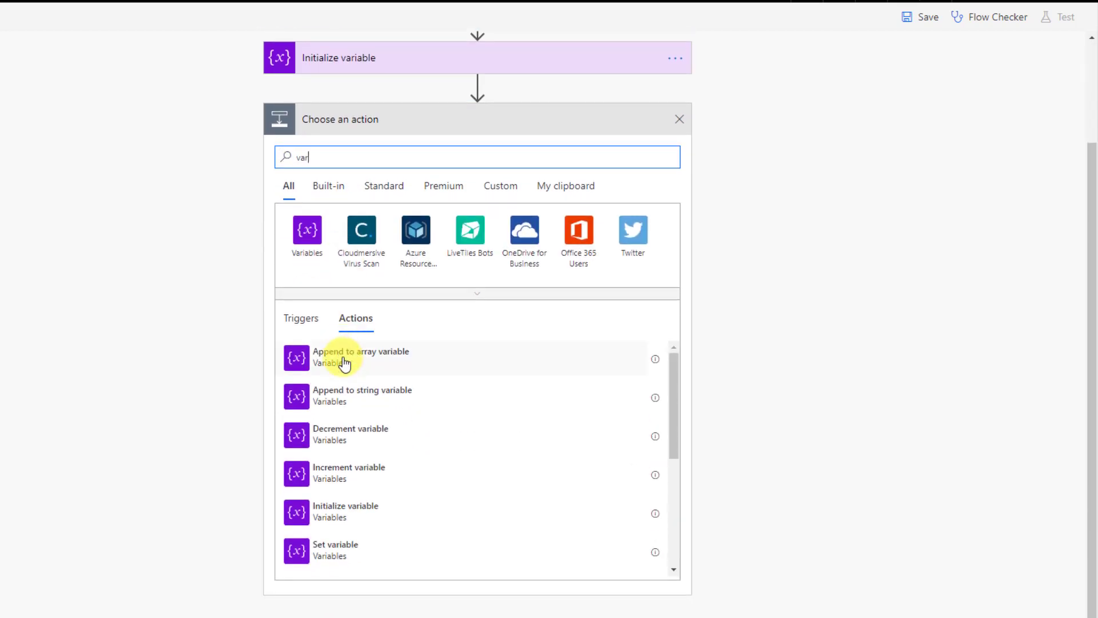
click(334, 501)
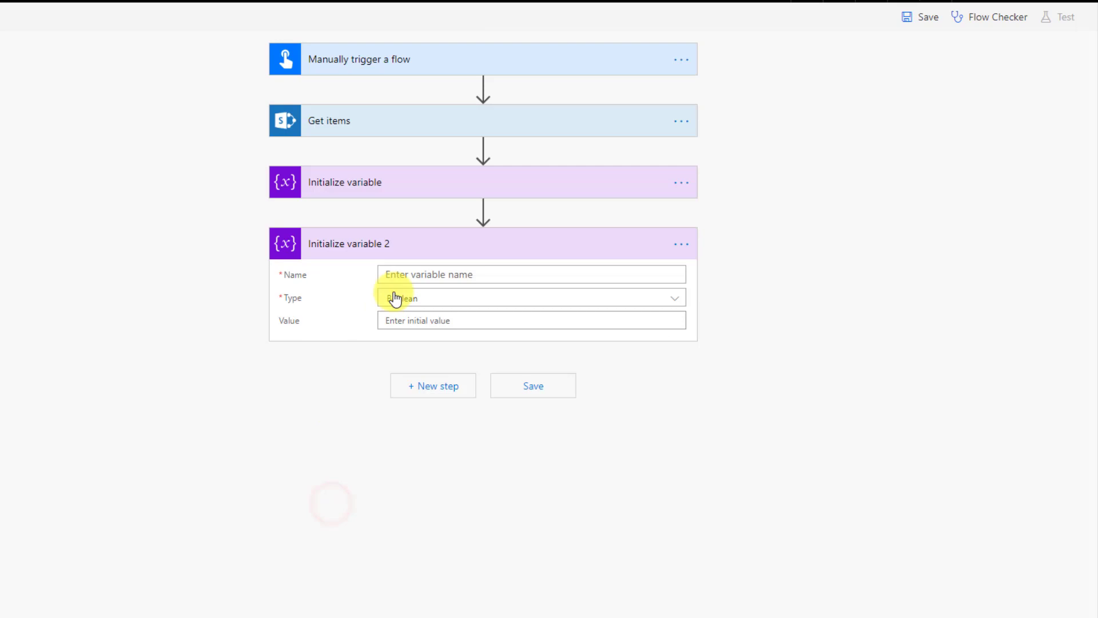
click(404, 275)
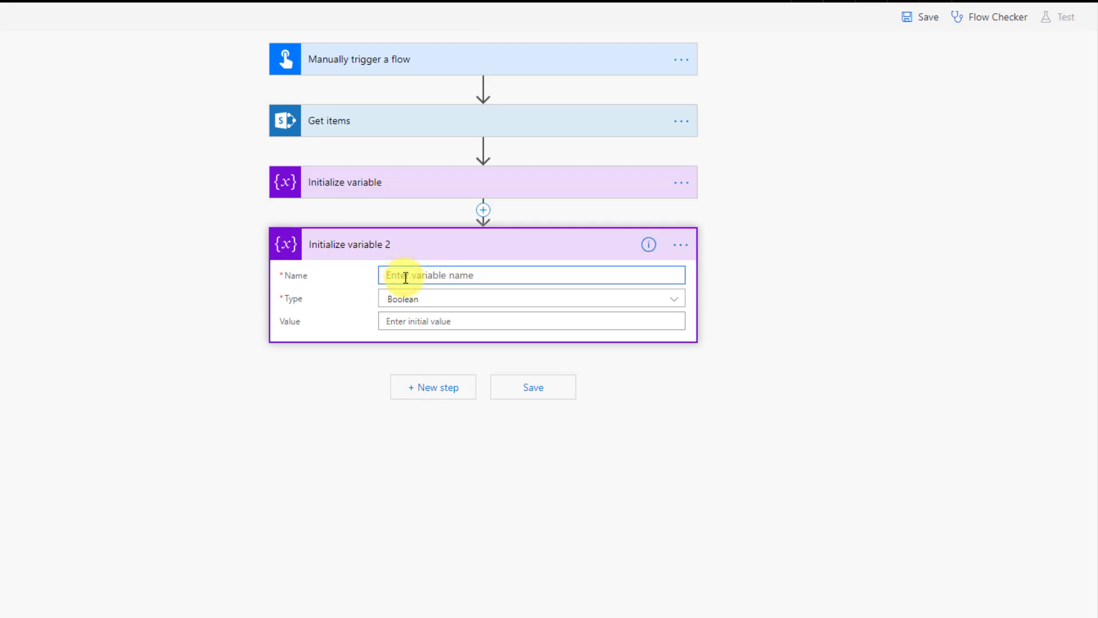
text(Total)
click(410, 300)
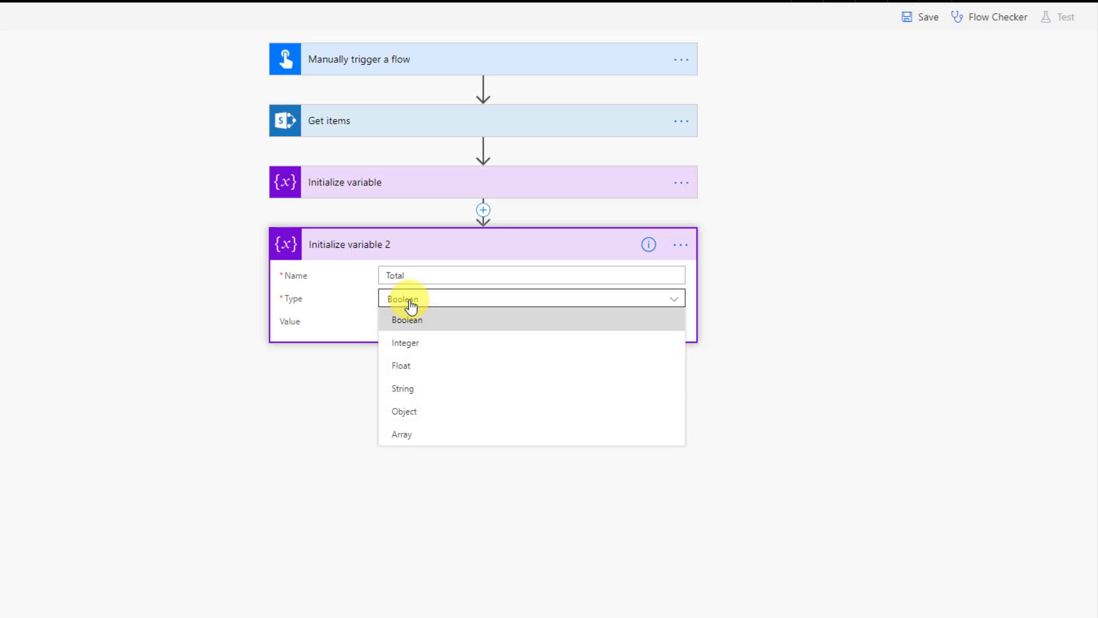
click(417, 365)
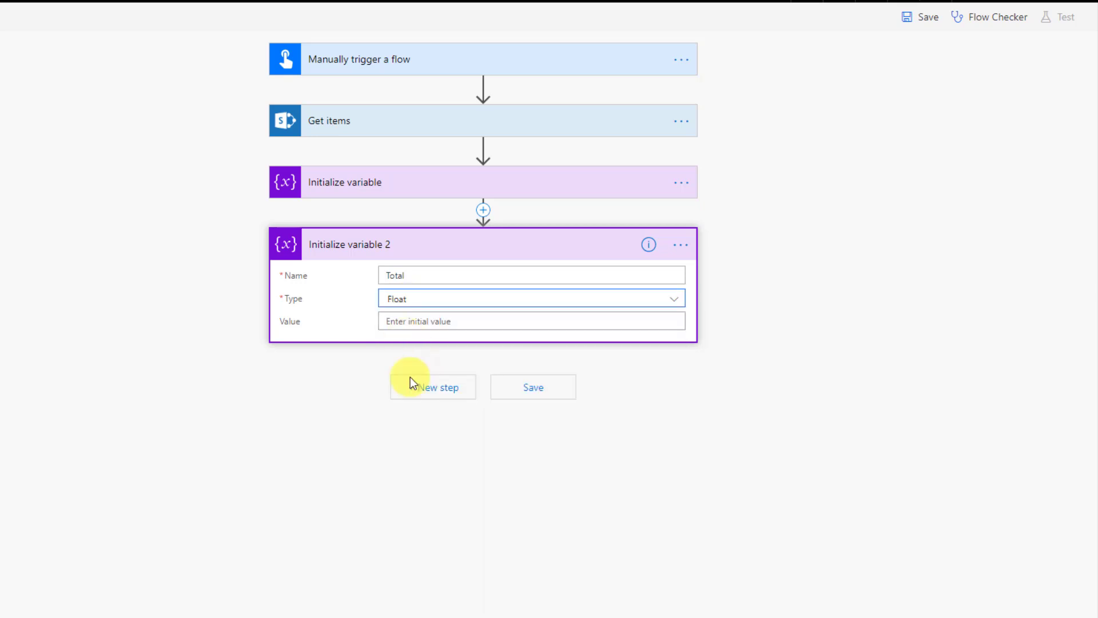
click(412, 385)
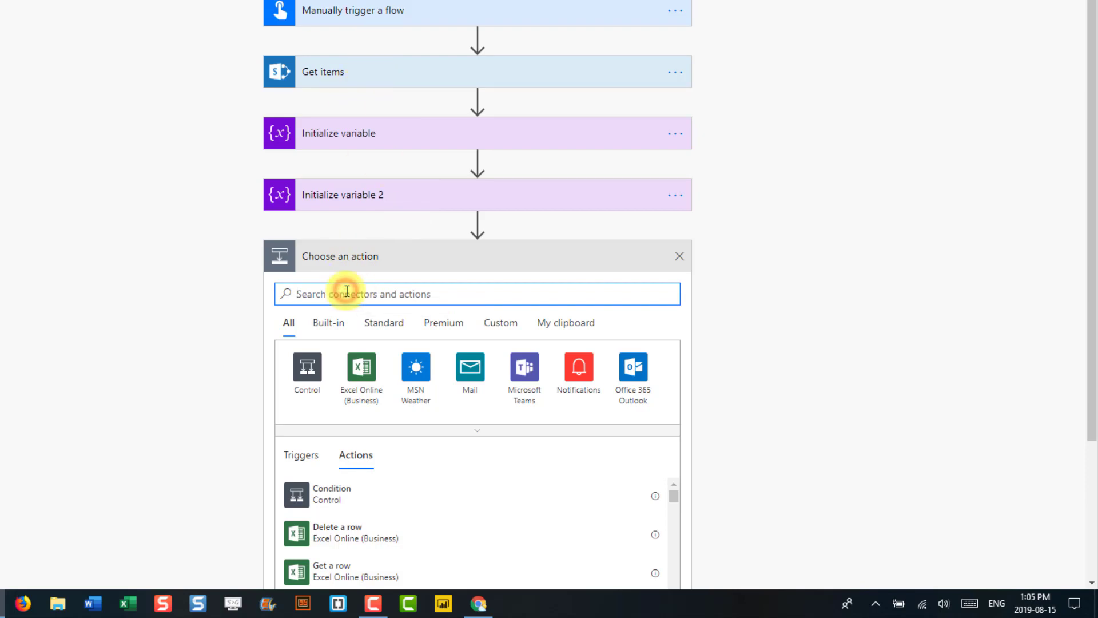
- Add an Apply to each loop over the Get items 'value' output
text(app)
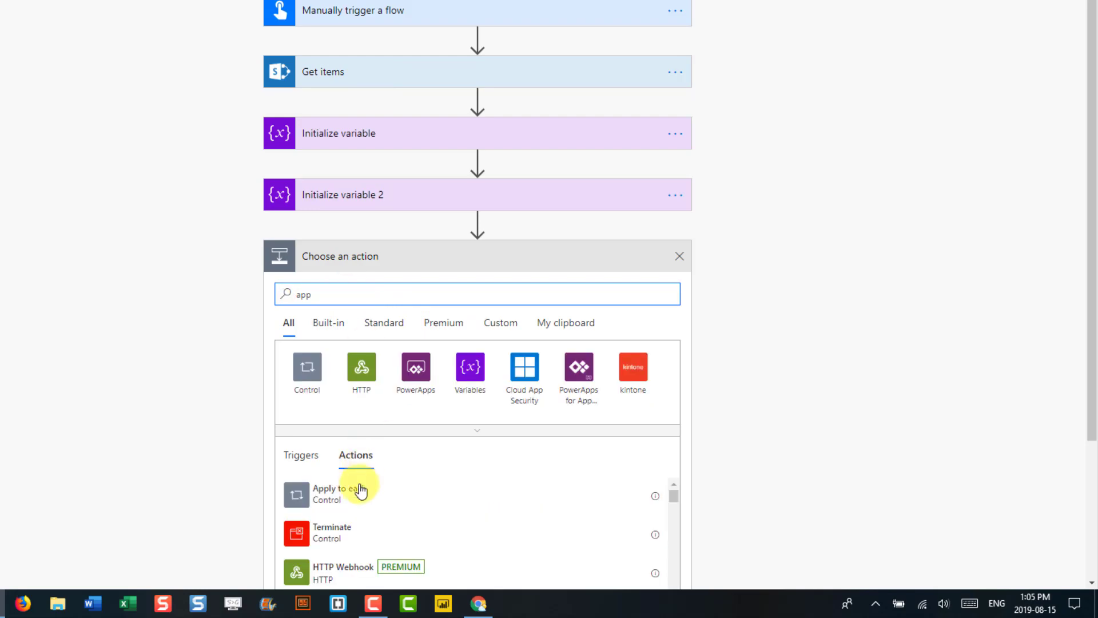
click(358, 489)
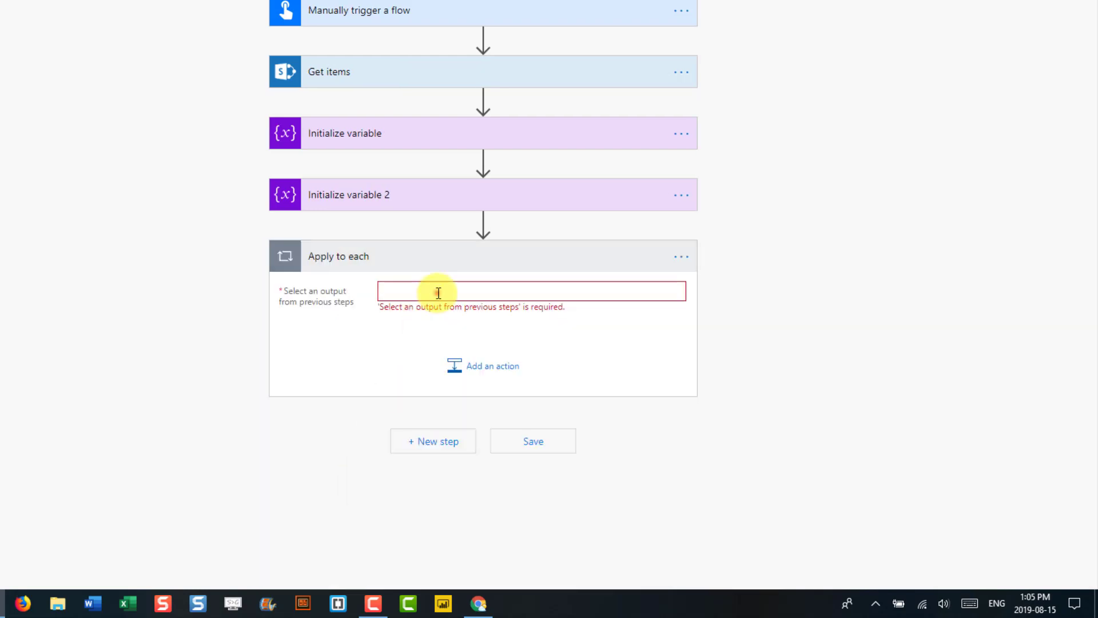
click(438, 292)
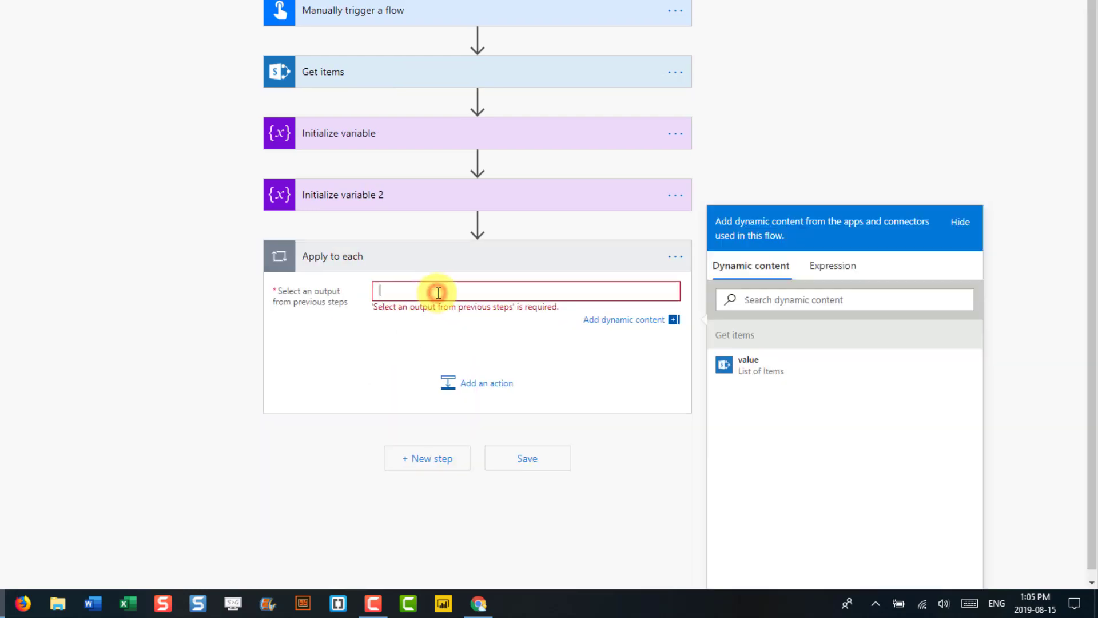
click(772, 367)
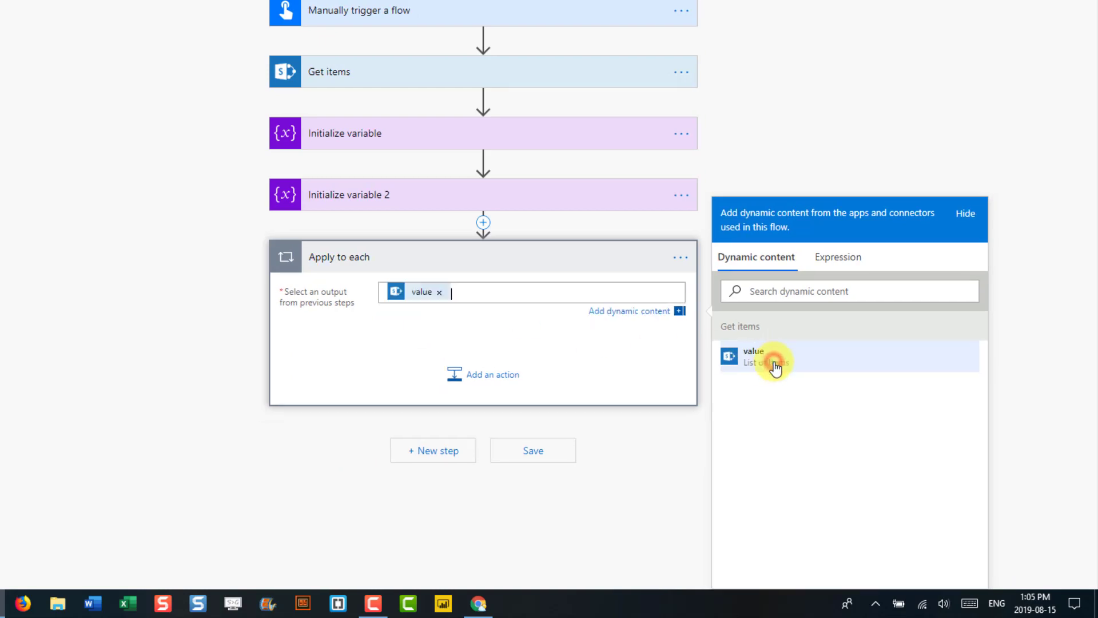
click(460, 389)
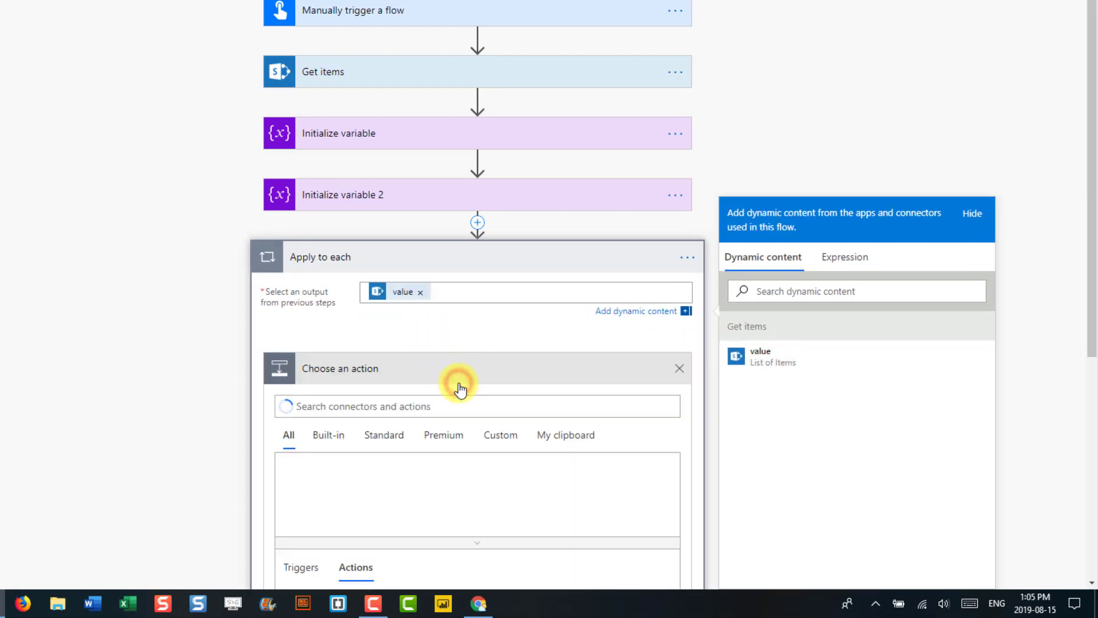
- Add a Set variable action inside the loop targeting TempTotal
click(383, 393)
text(var)
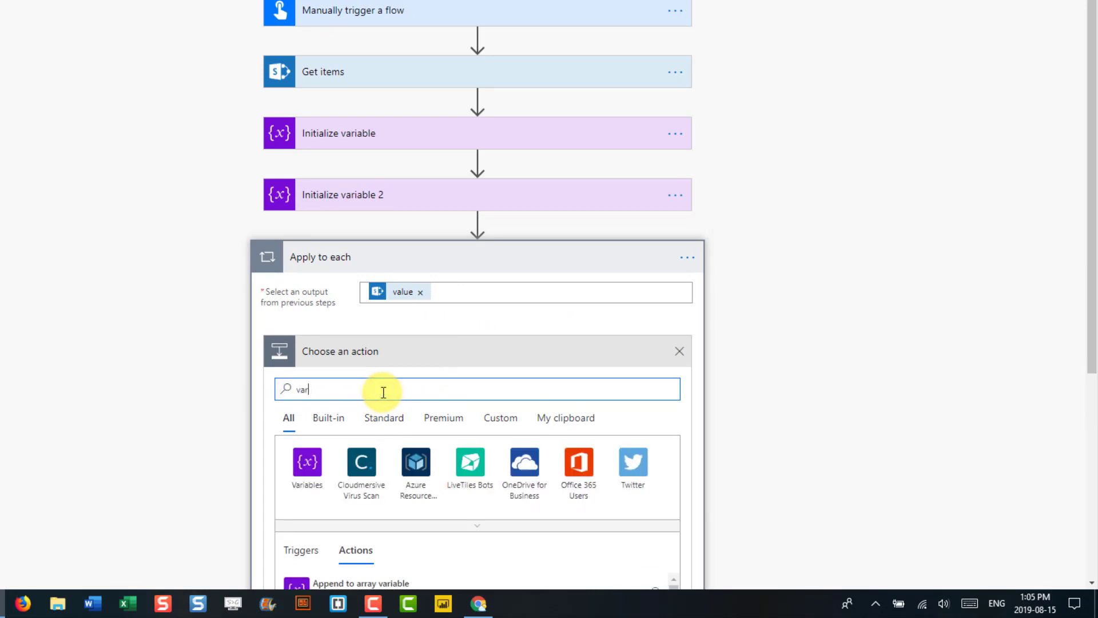
scroll(384, 393, down, 5)
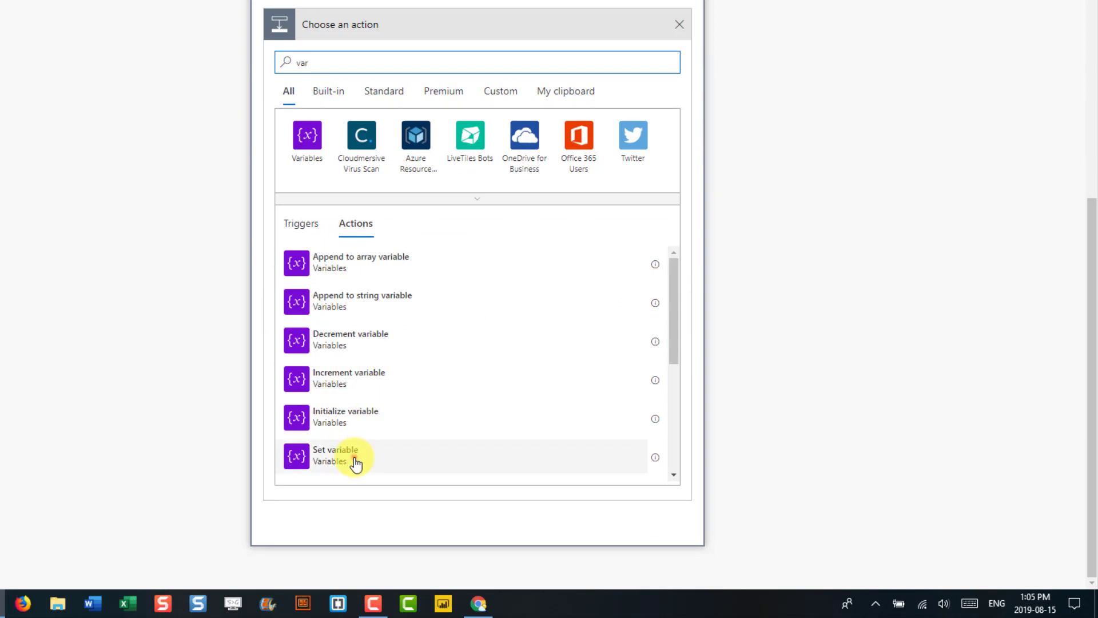
click(356, 462)
click(388, 384)
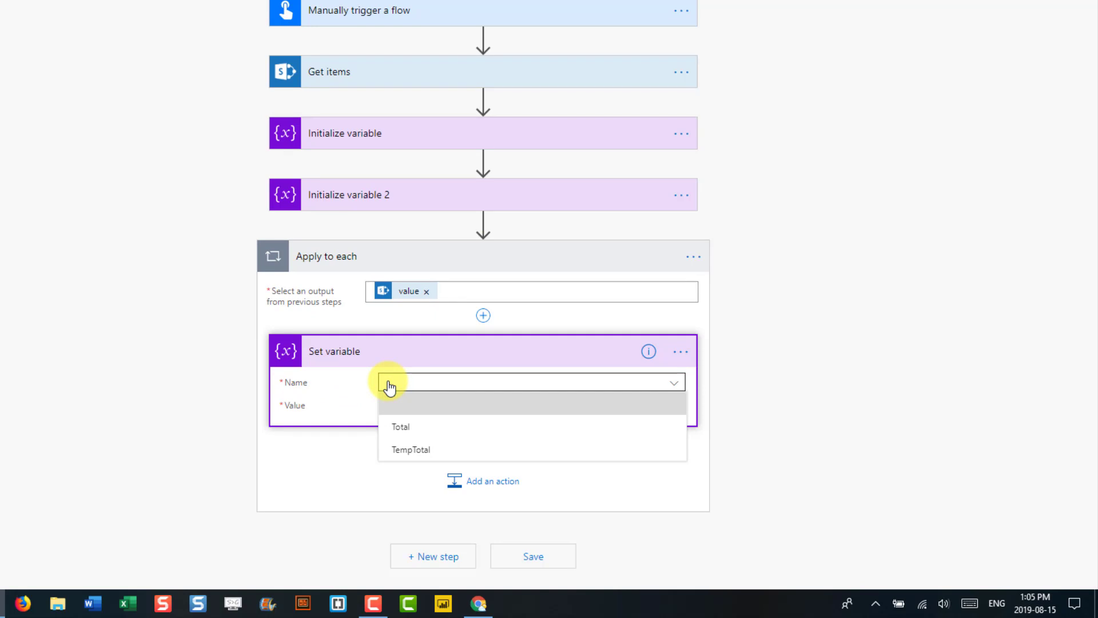
click(409, 450)
click(410, 404)
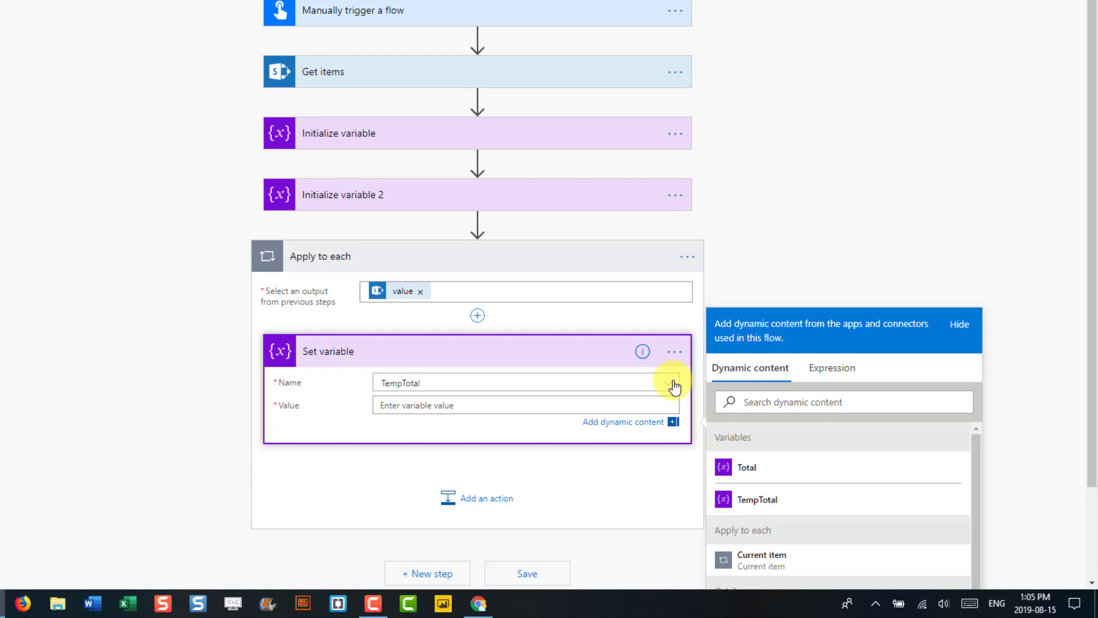
- Start the value expression with the add function
click(824, 368)
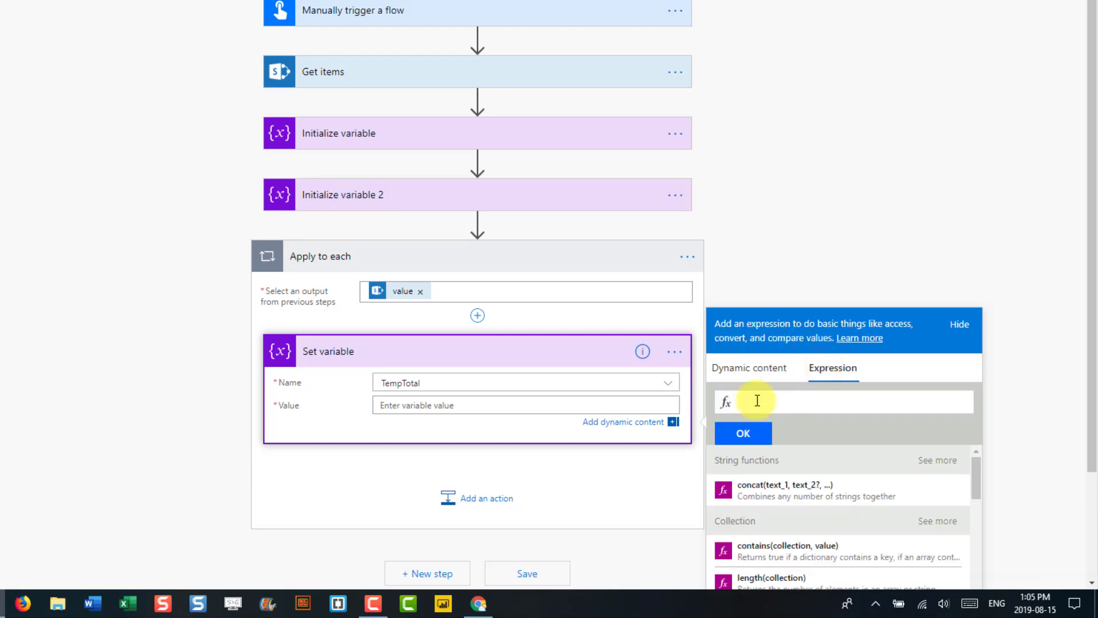
scroll(797, 435, down, 5)
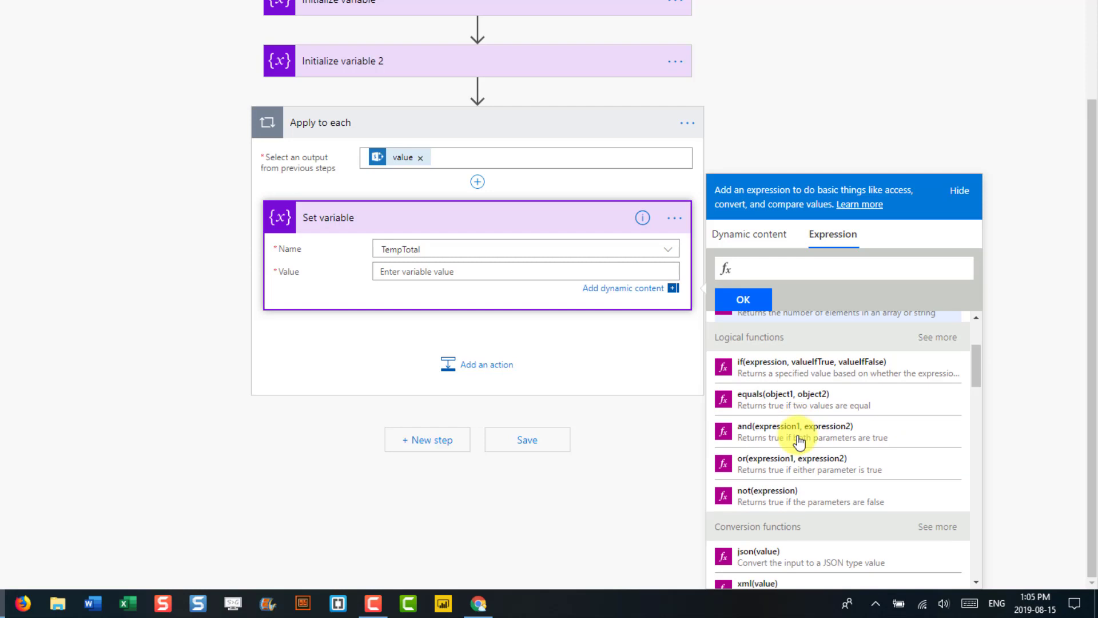
scroll(799, 440, down, 1)
scroll(800, 439, down, 4)
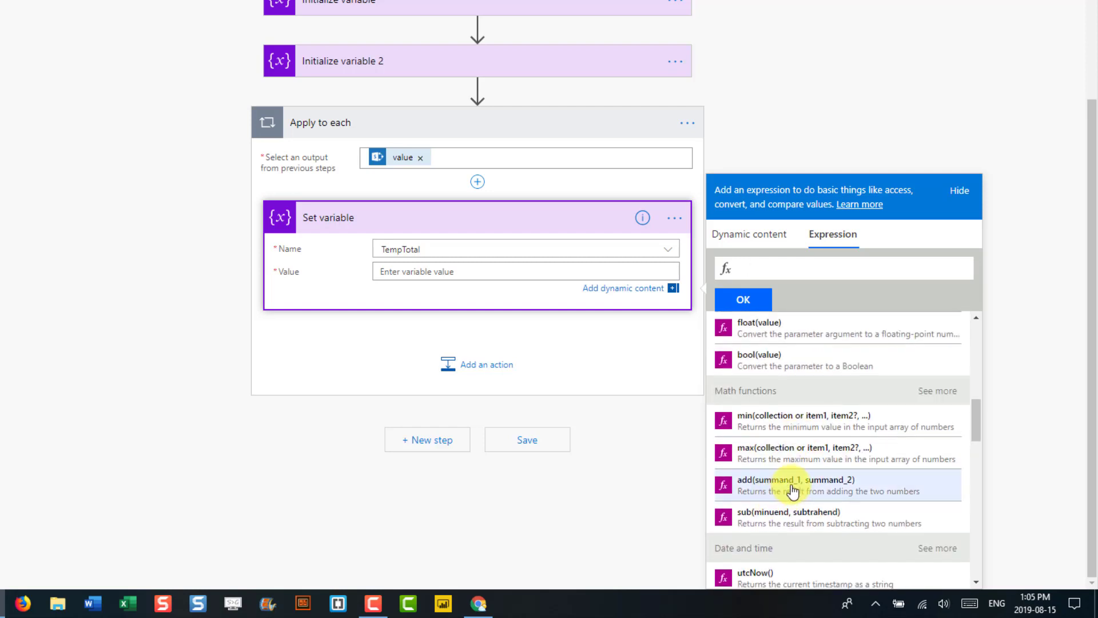
click(793, 490)
- Complete it as add(items('Apply_to_each')['Amount'],variables('Total')) and select the text
text(items()
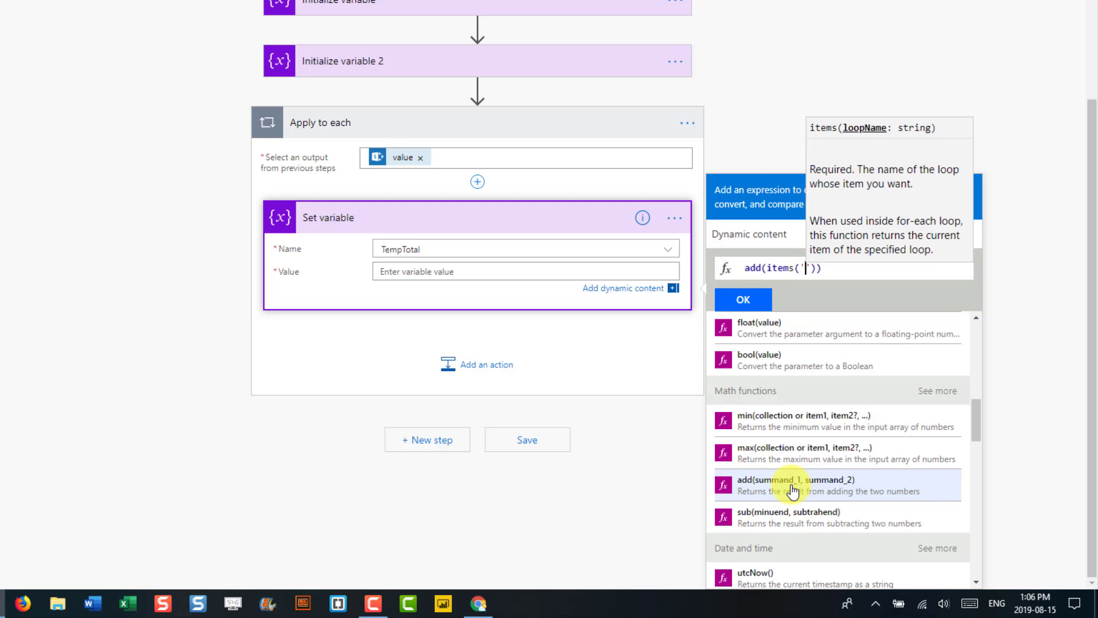
text('Apple)
key(BackSpace)
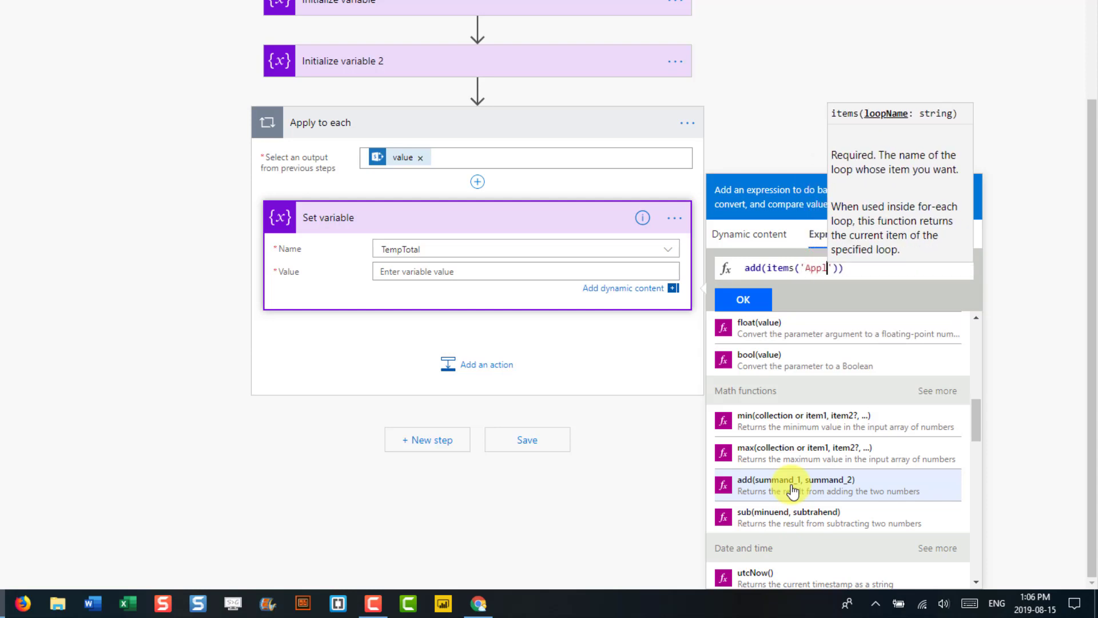
text(y)
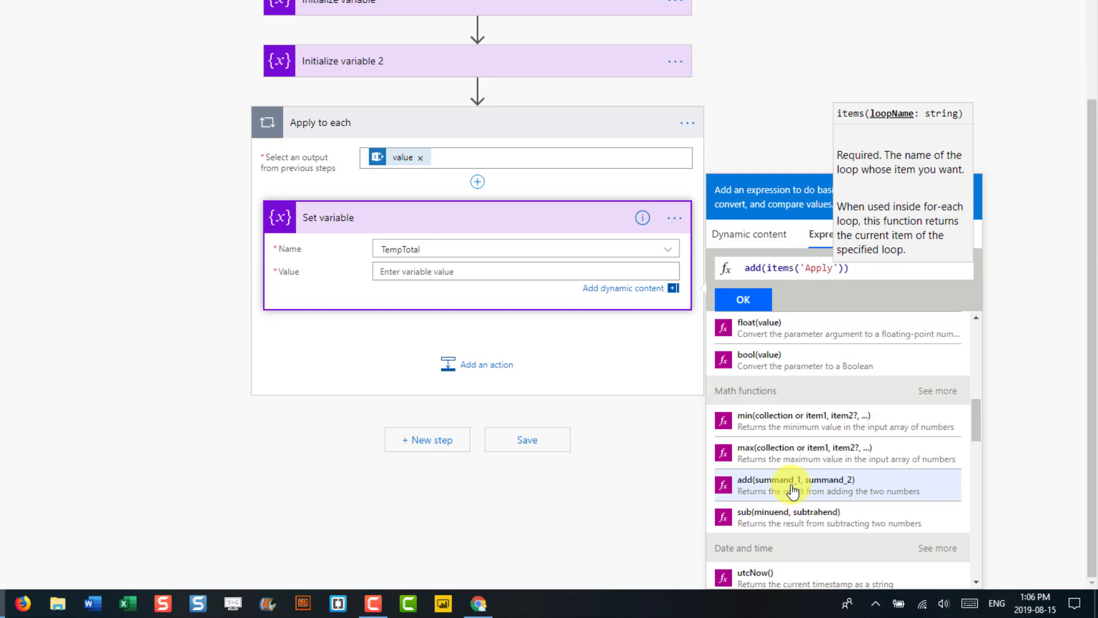
text(_to)
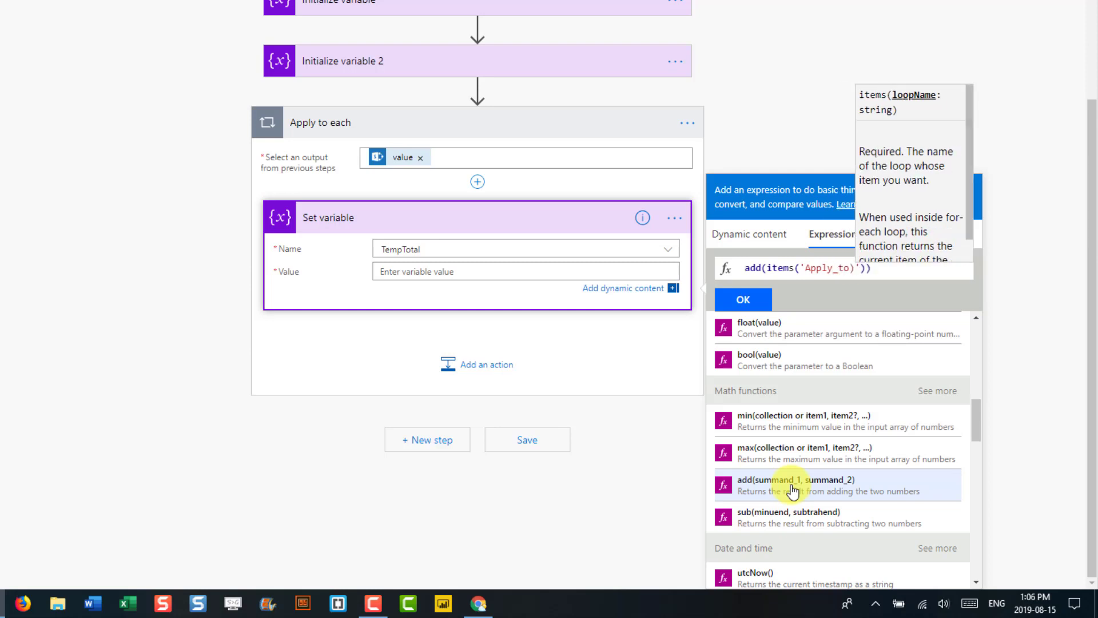
text(_each)
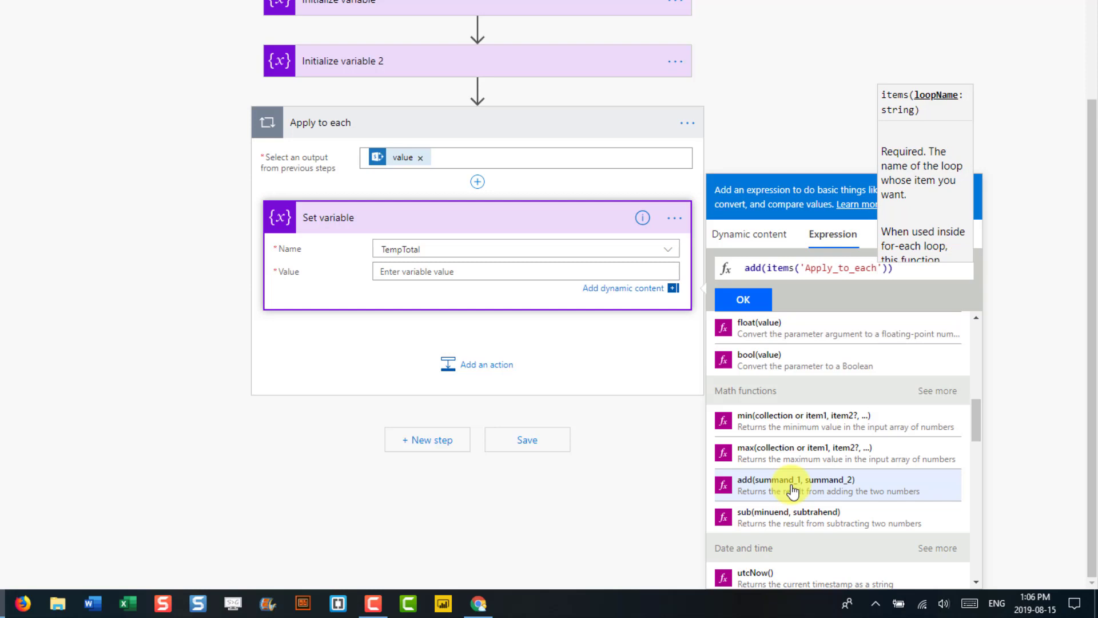
key(Right)
text([)
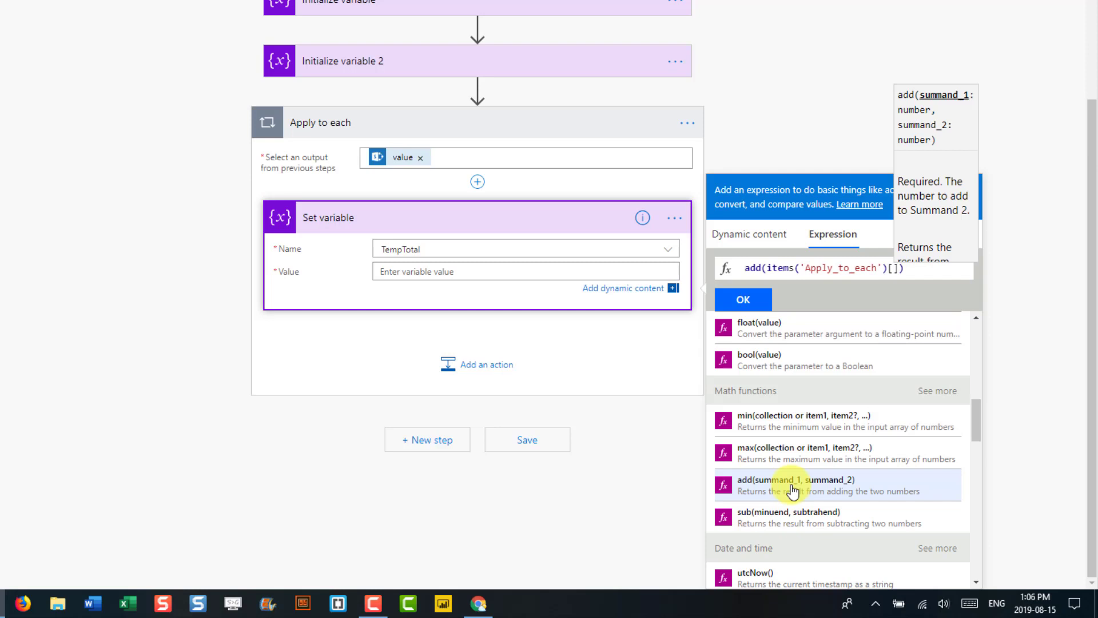
text('A)
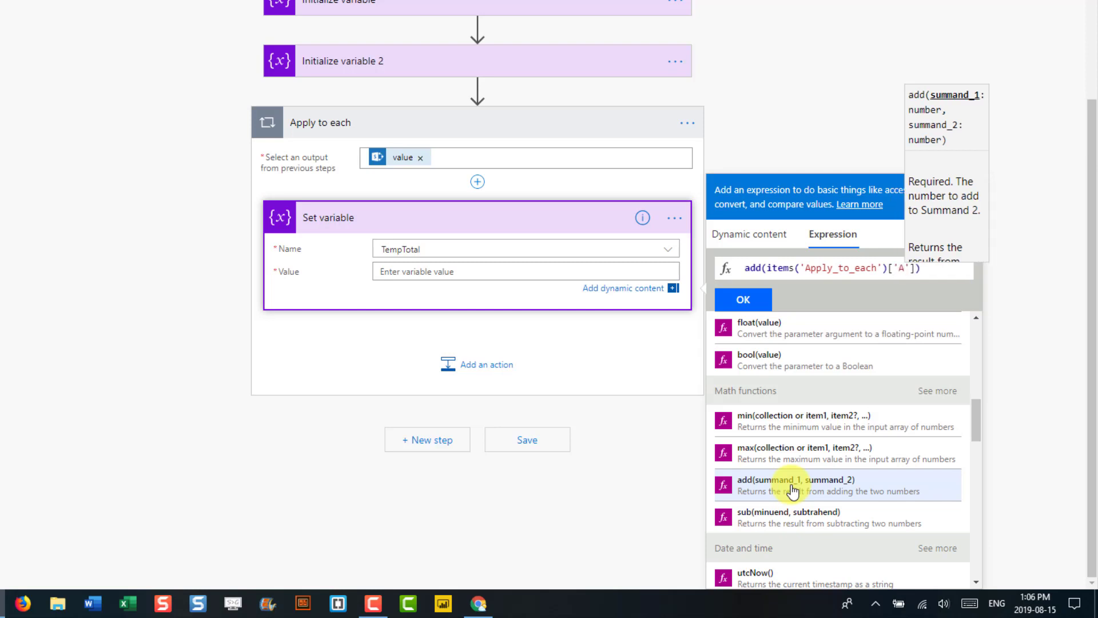
text(mount)
key(Right)
key(Right)
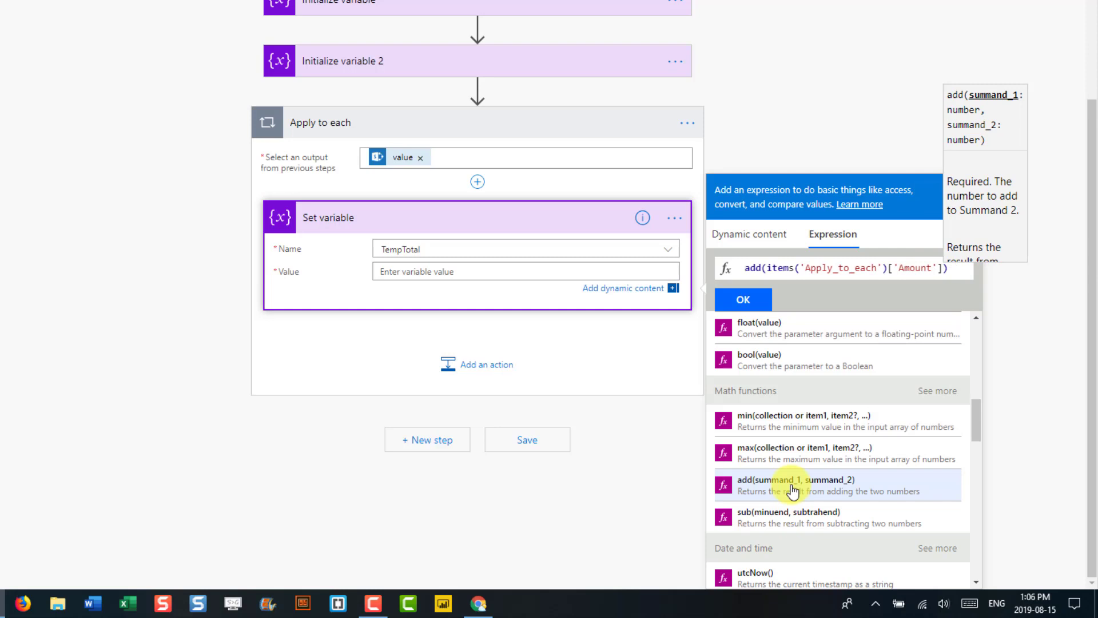
text(,)
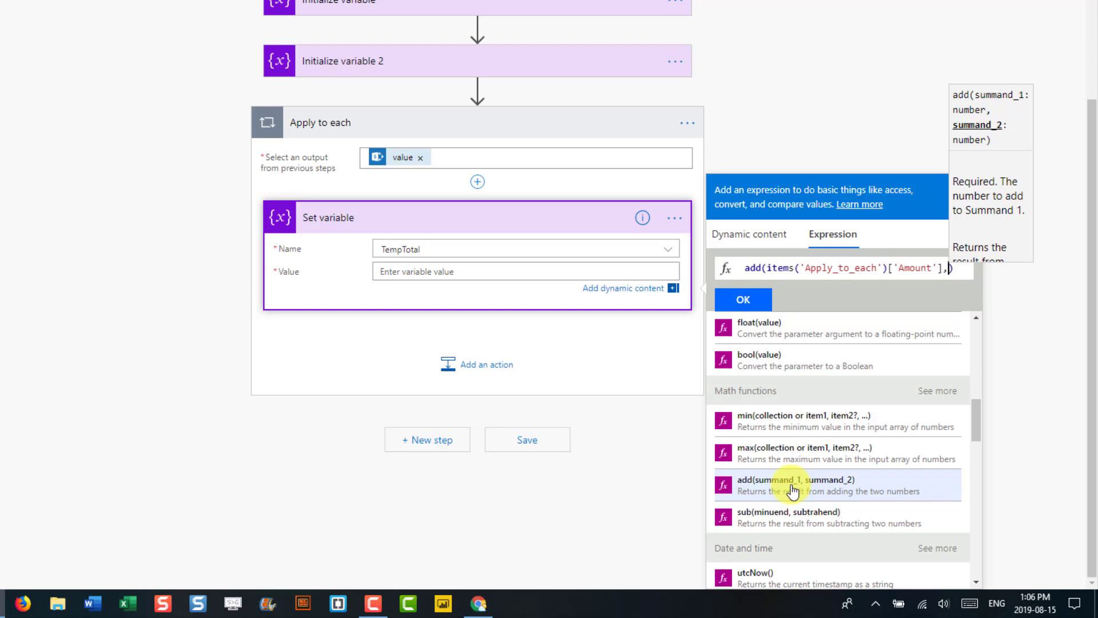
text(val)
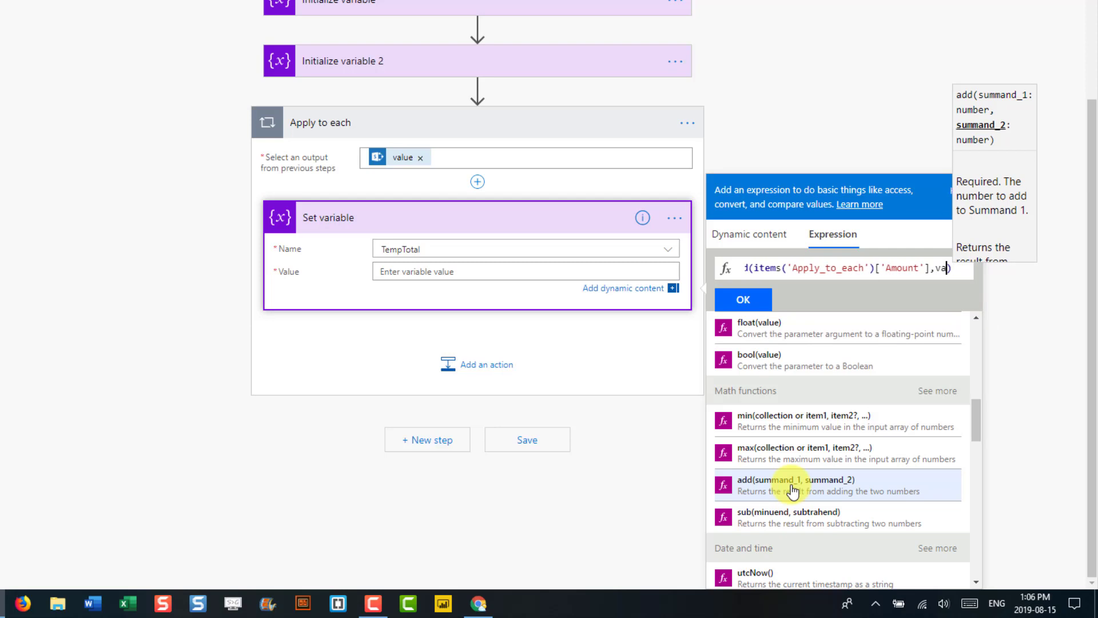
text(riables)
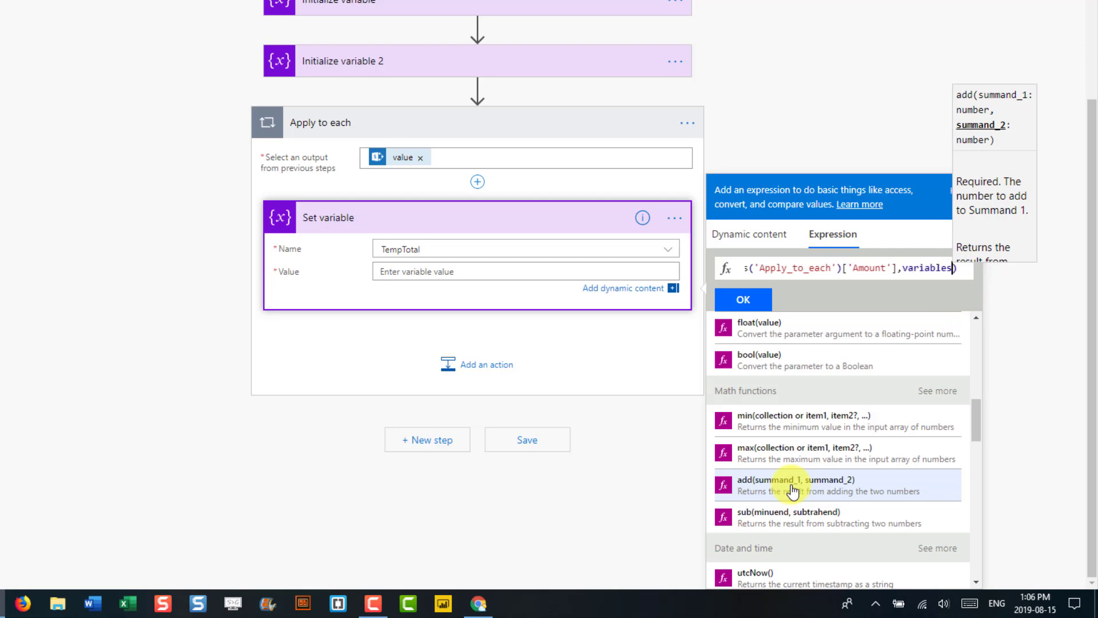
text((')
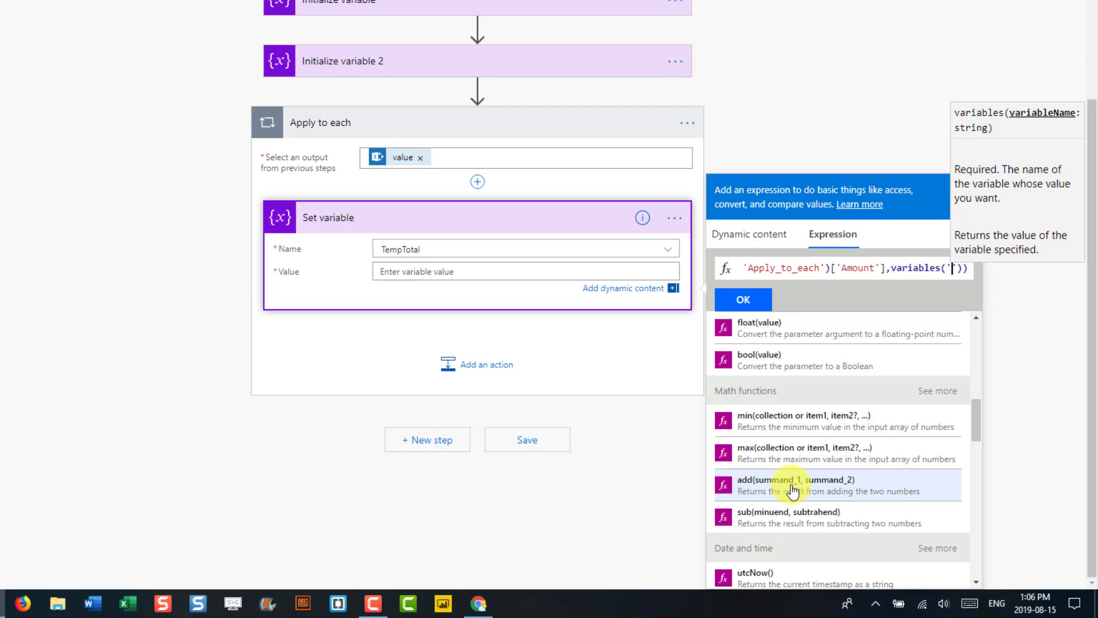
text(Total)
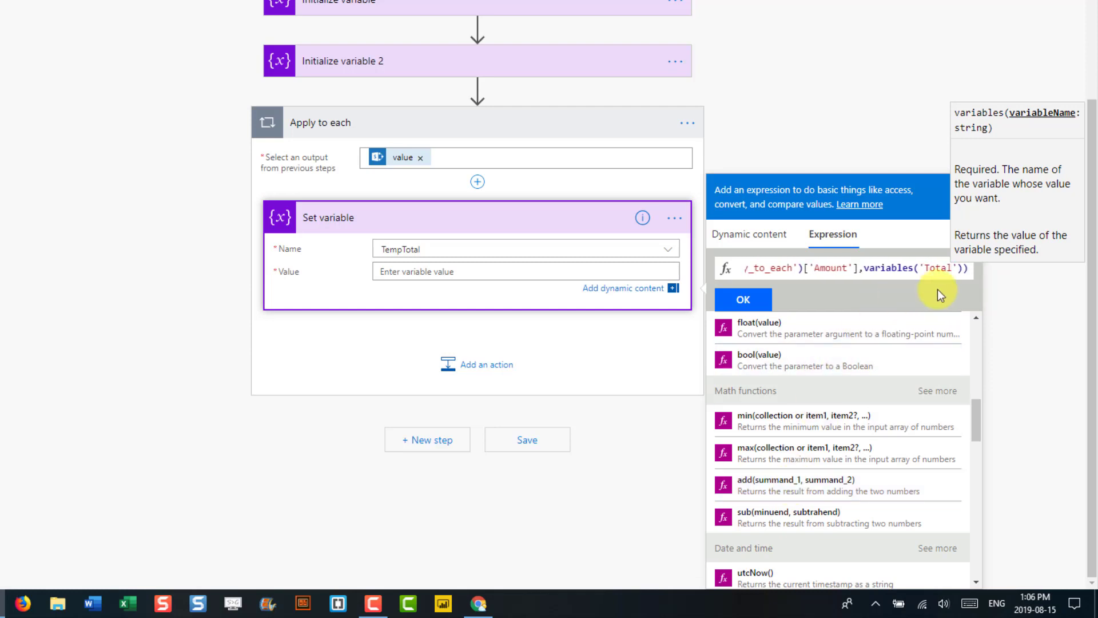
drag(974, 272, 722, 272)
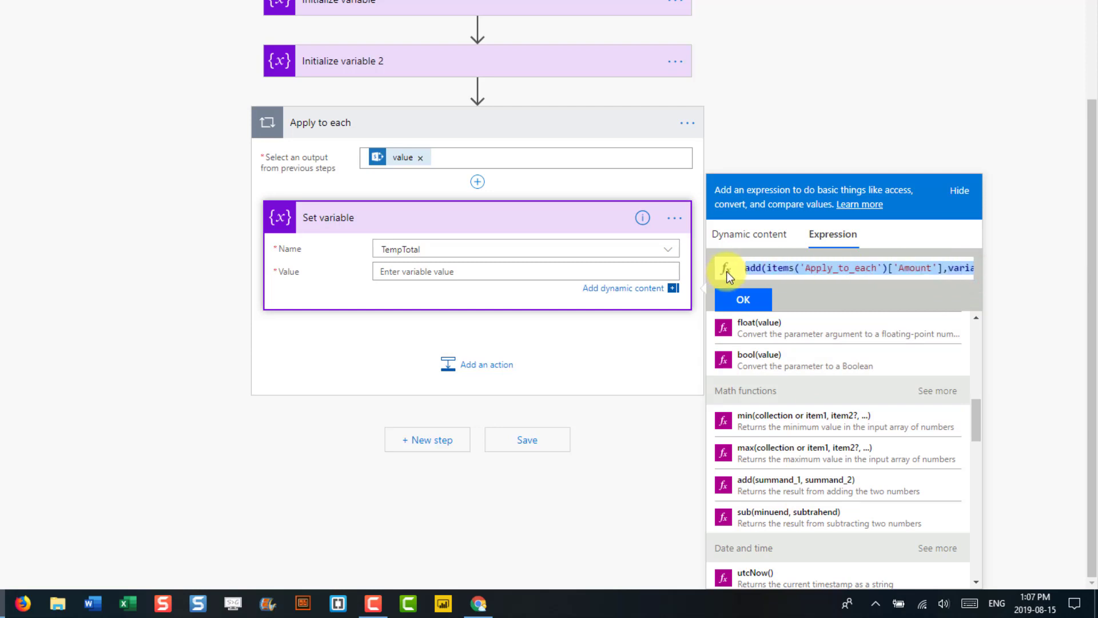
- Apply the add(...) expression as TempTotal's Value and confirm it with Update
click(743, 300)
click(743, 301)
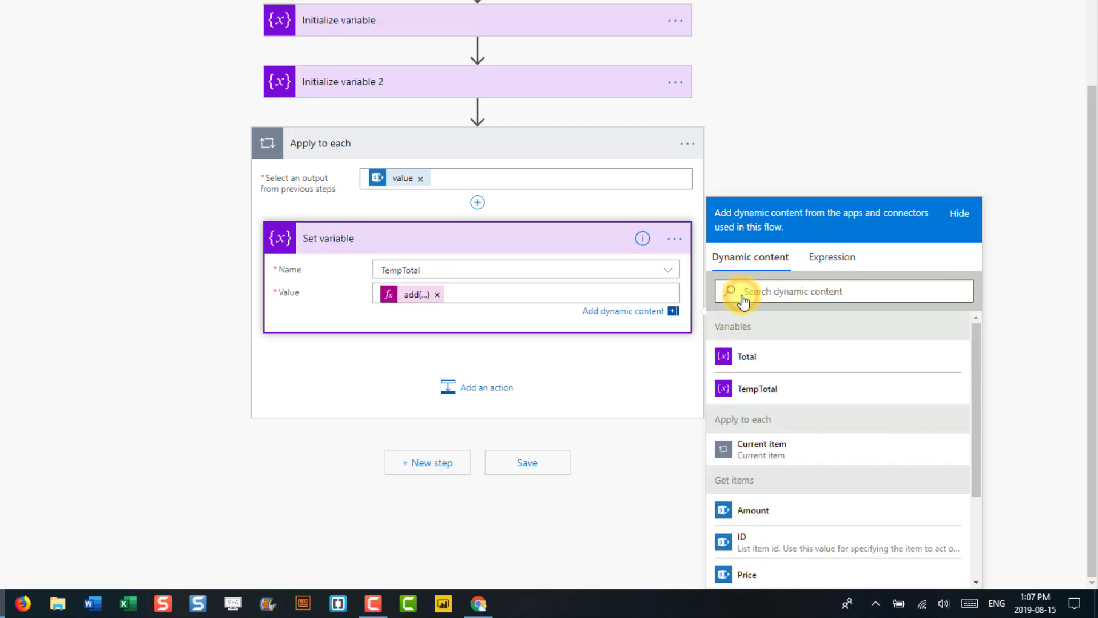
click(413, 298)
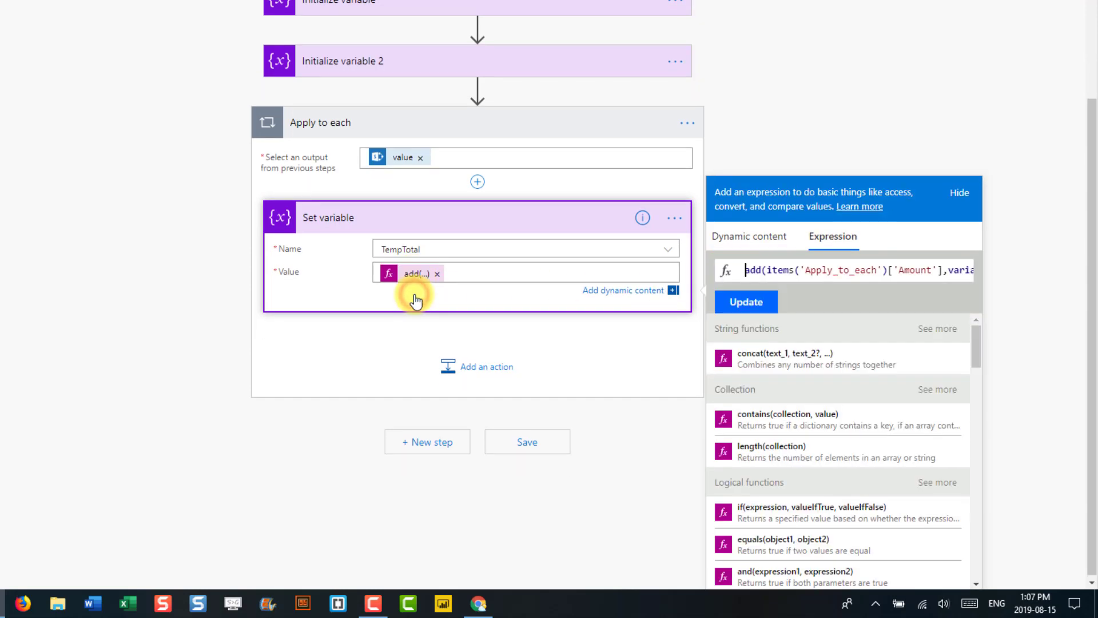
drag(747, 269, 1004, 274)
click(740, 302)
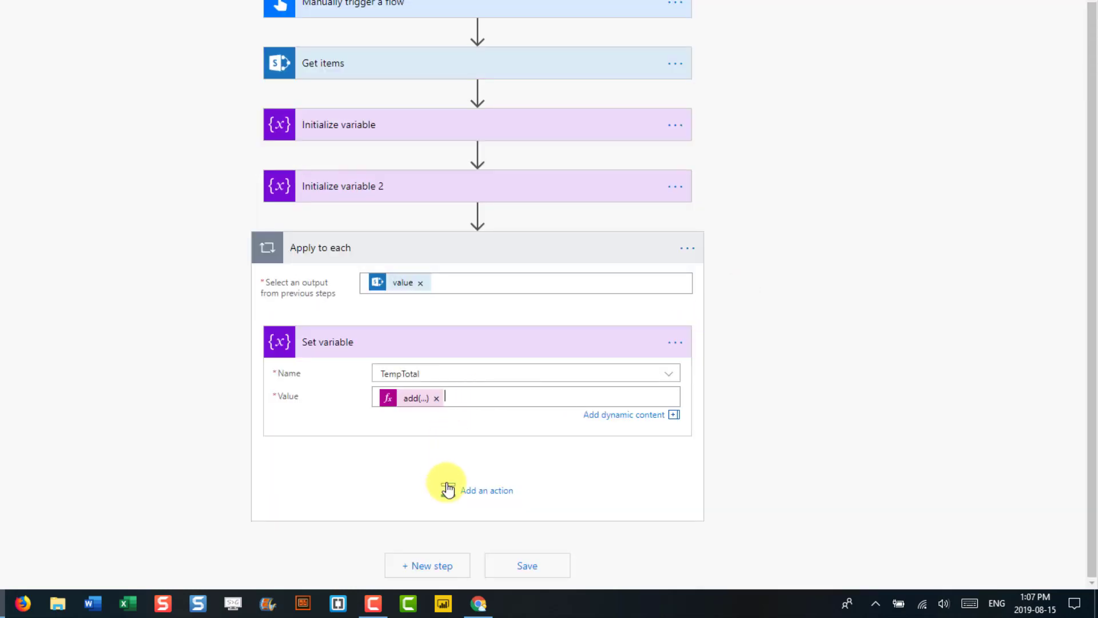
- Inside the Apply to each loop, add a second Set variable step assigning TempTotal to Total
click(448, 496)
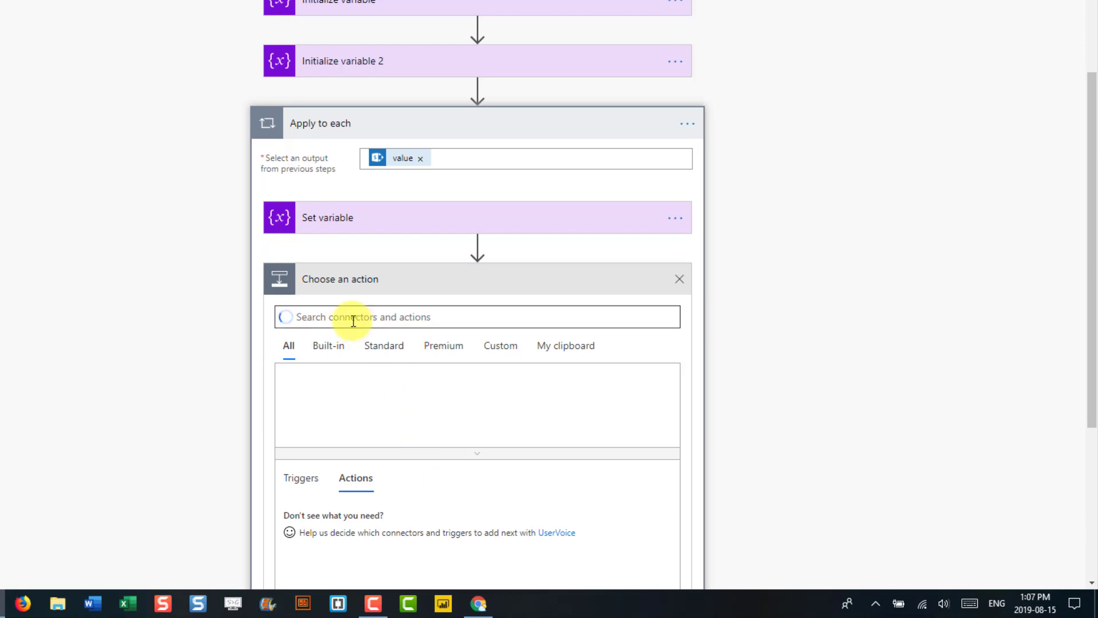
text(var)
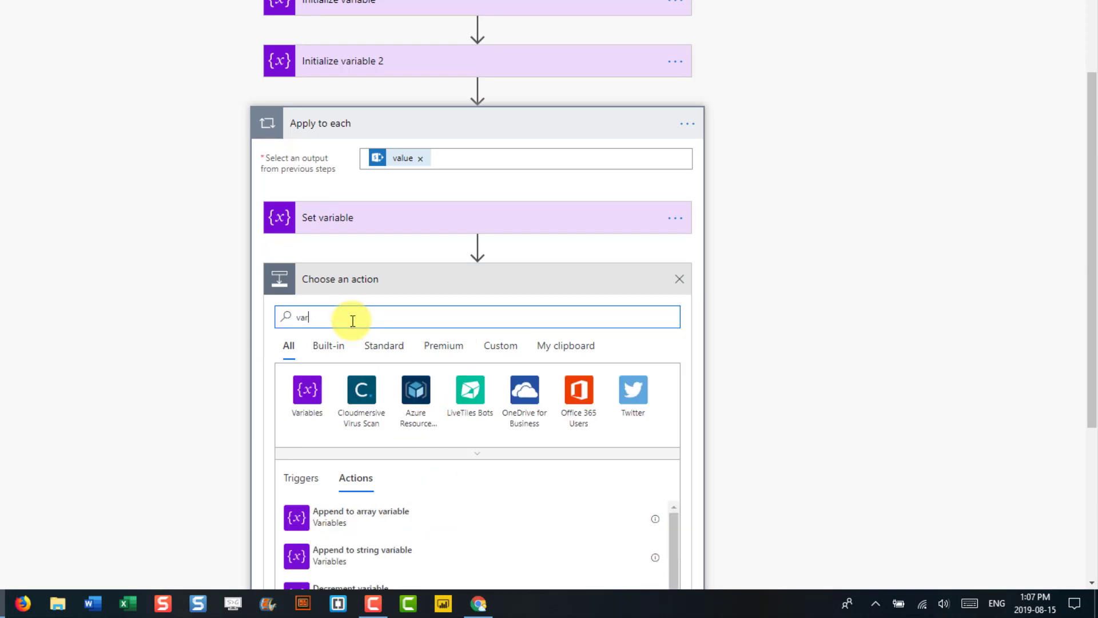
scroll(352, 343, down, 3)
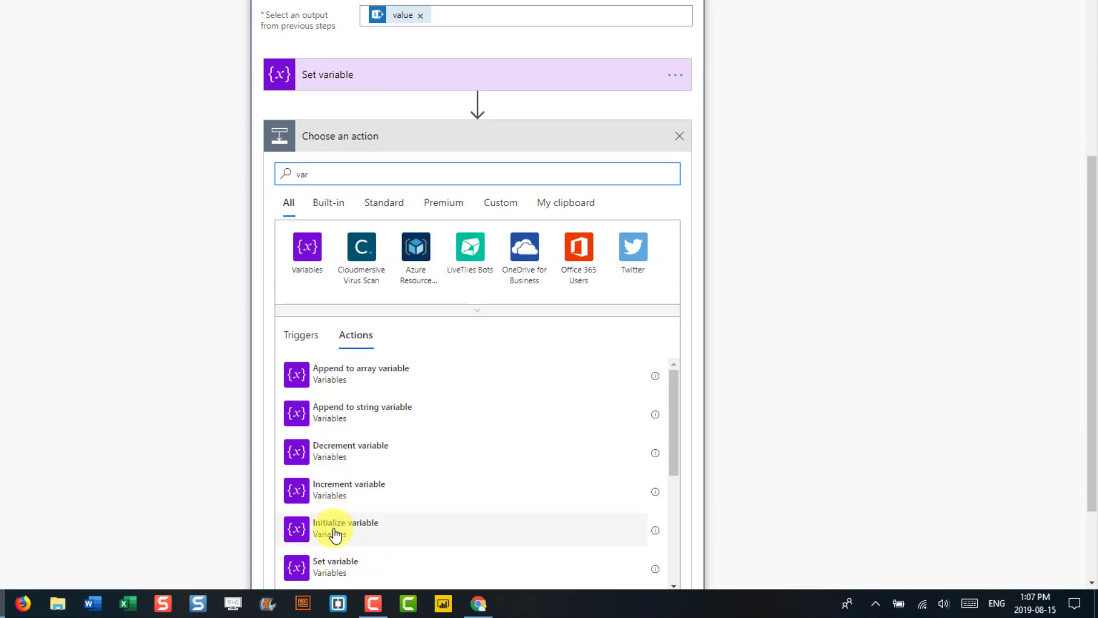
click(329, 565)
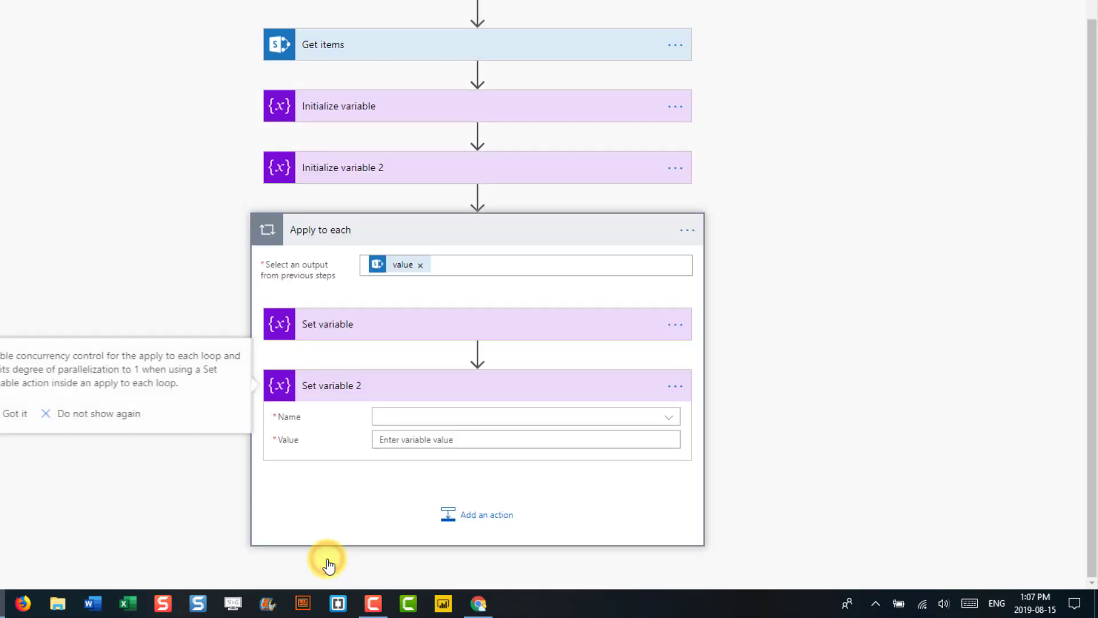
click(389, 391)
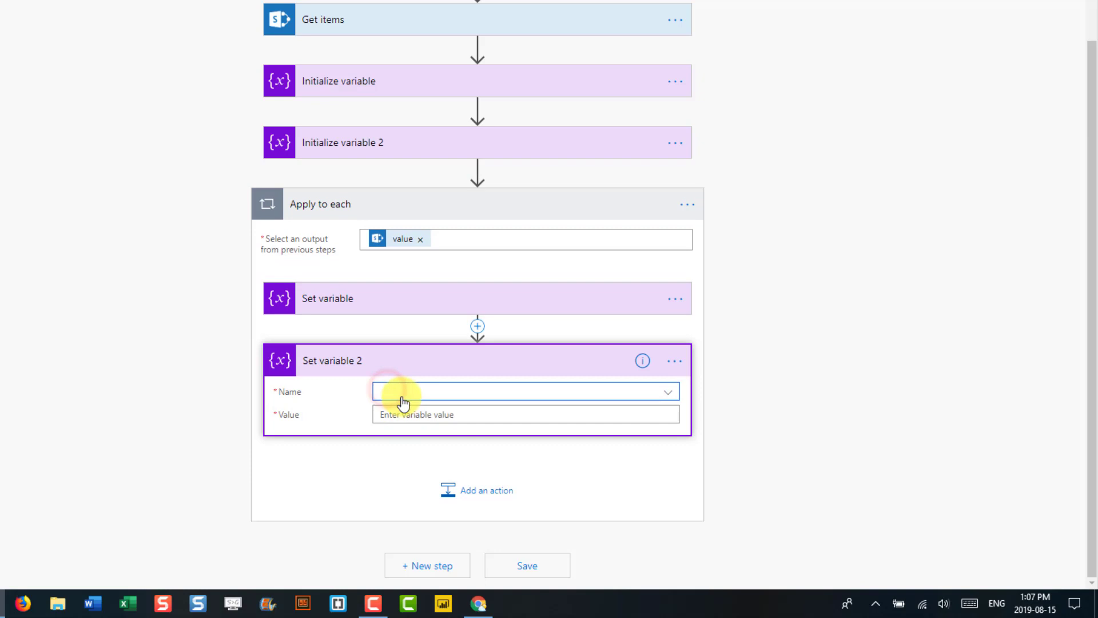
click(406, 393)
click(400, 435)
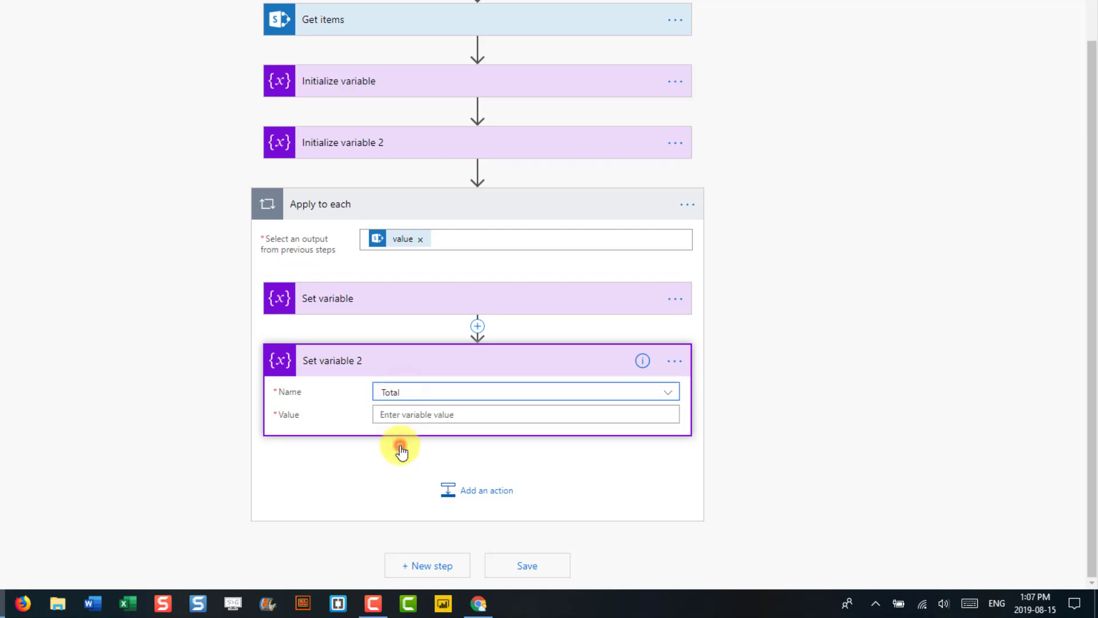
click(401, 414)
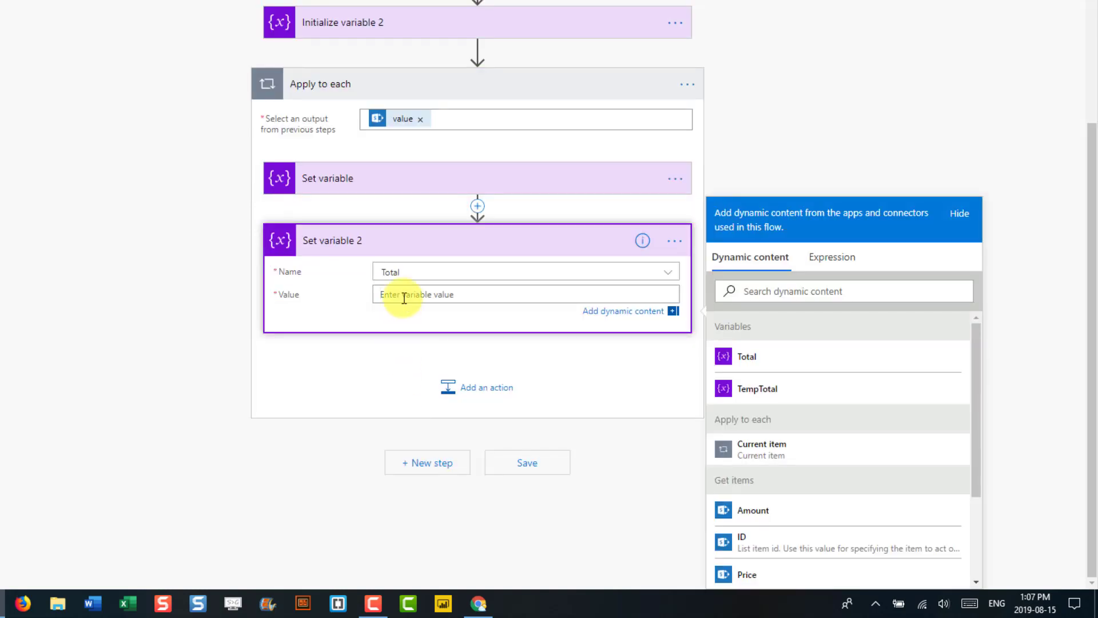
click(755, 394)
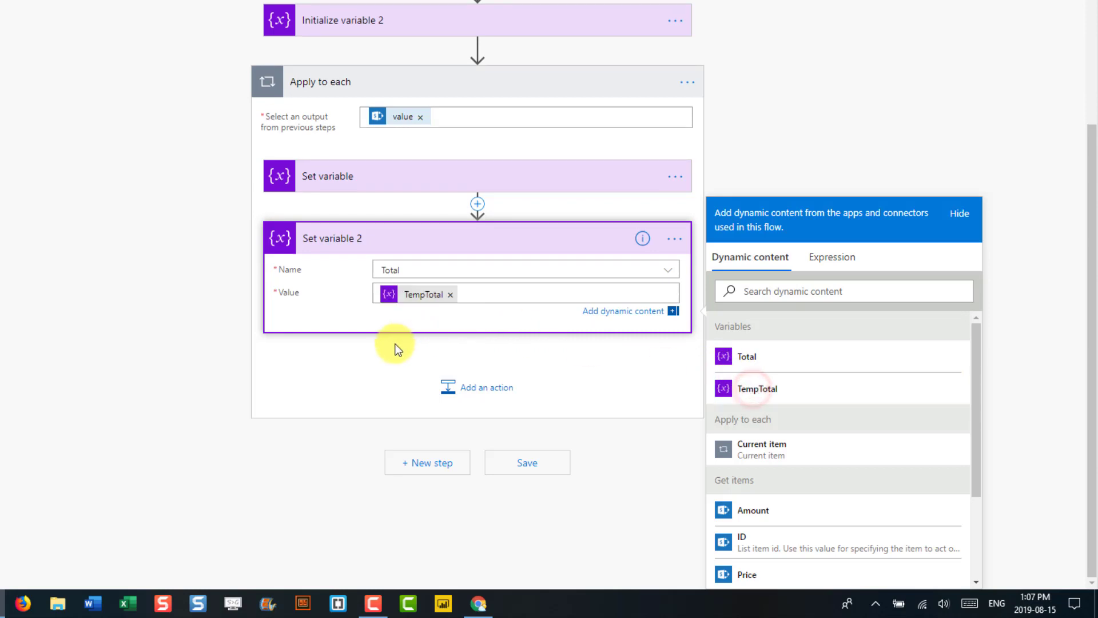
- Collapse the loop and add an Office 365 Outlook Send an email step after it
click(417, 85)
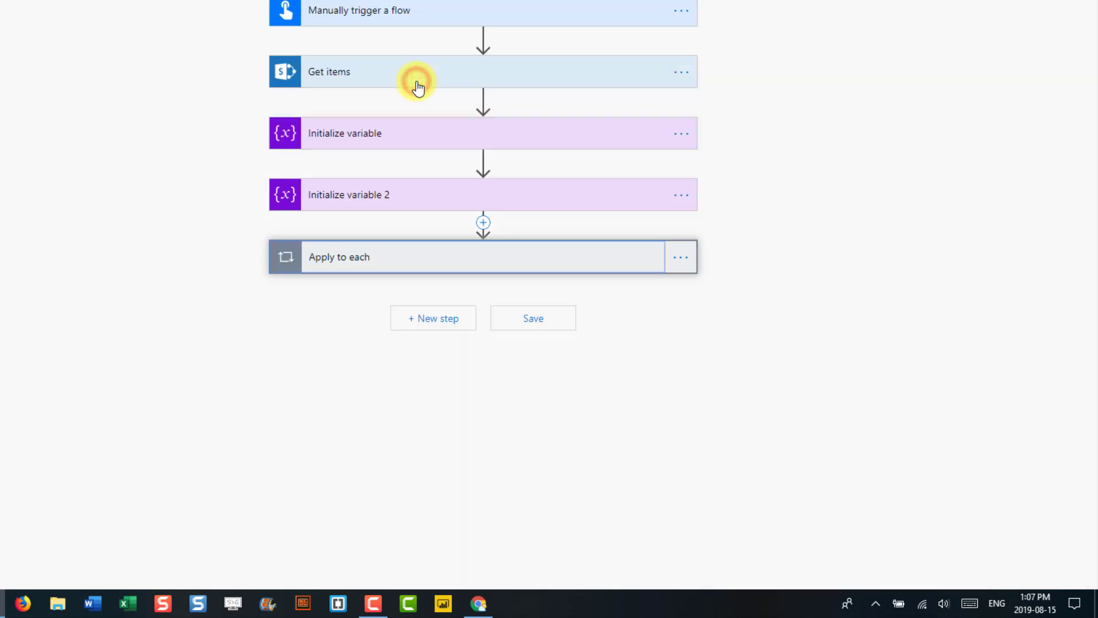
click(418, 318)
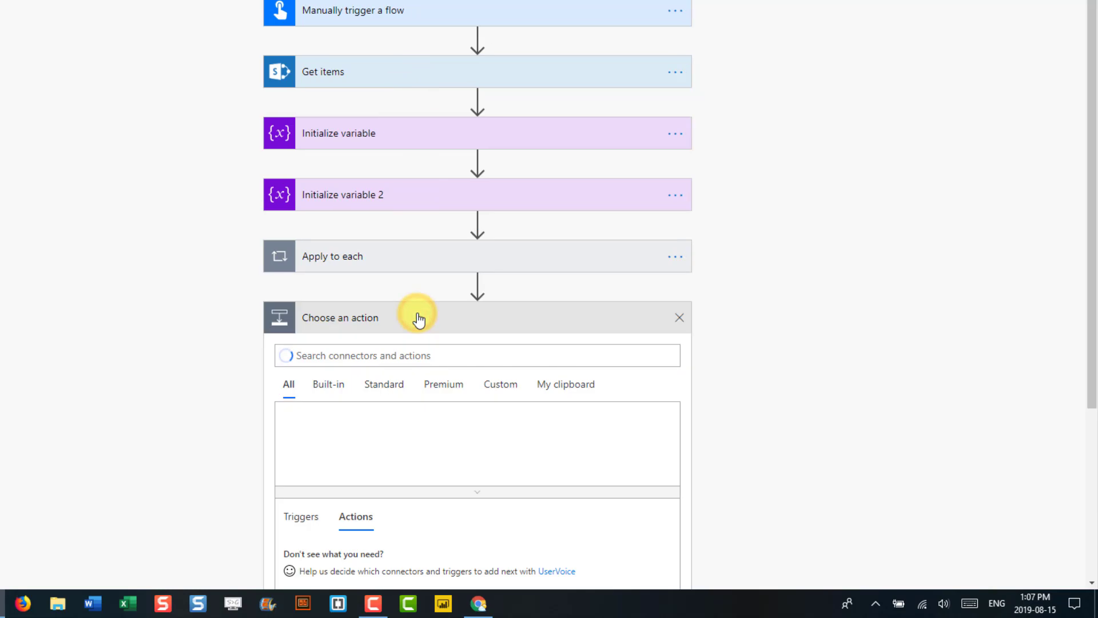
click(391, 350)
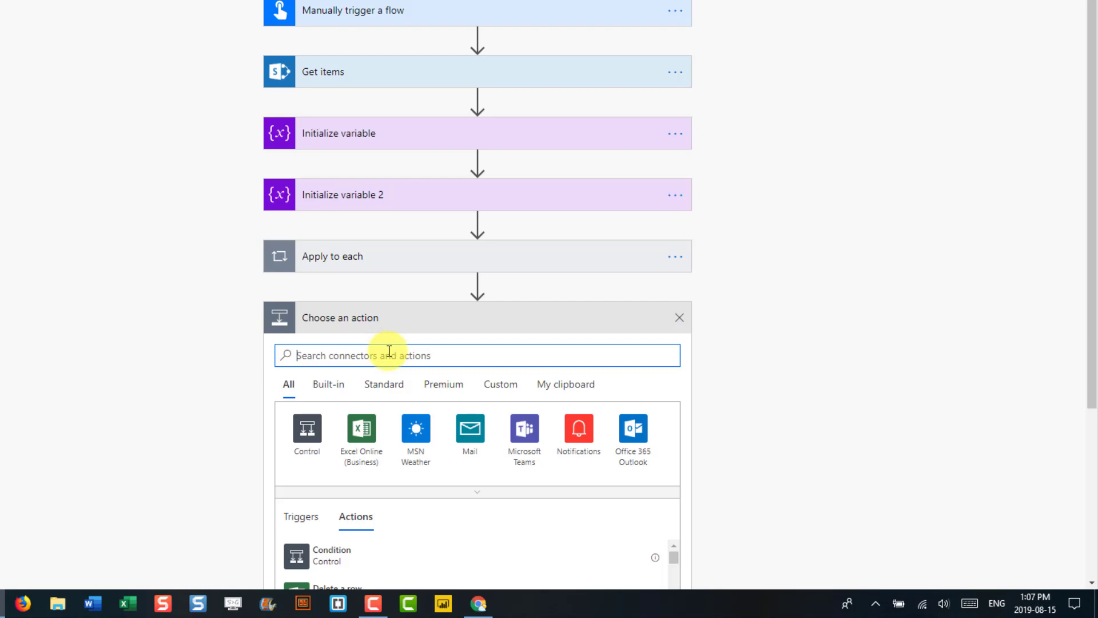
click(632, 424)
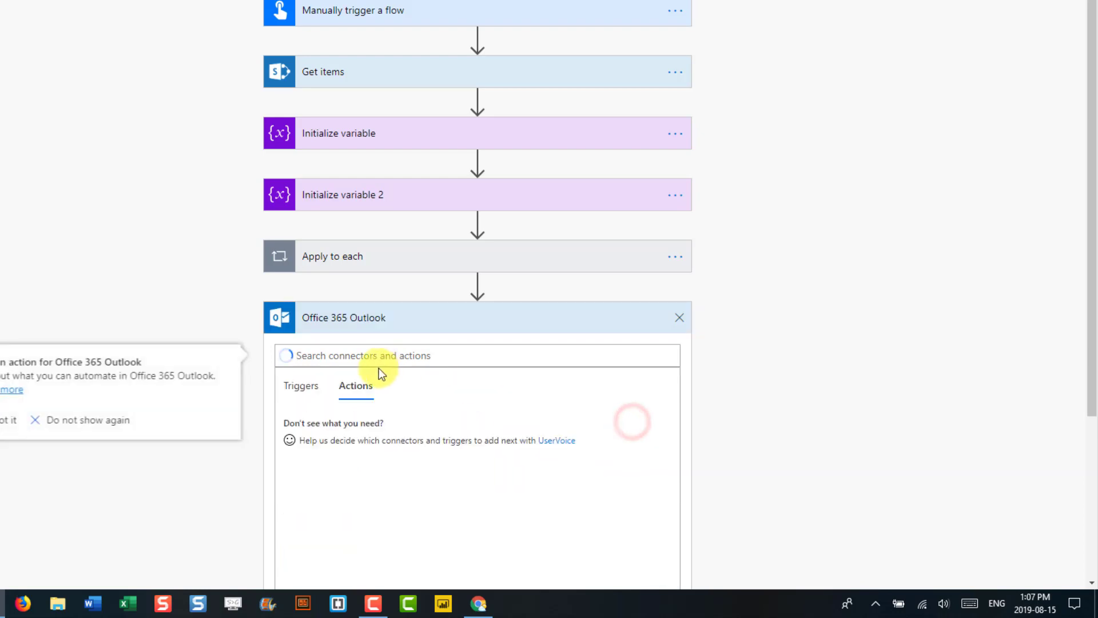
scroll(379, 378, down, 1)
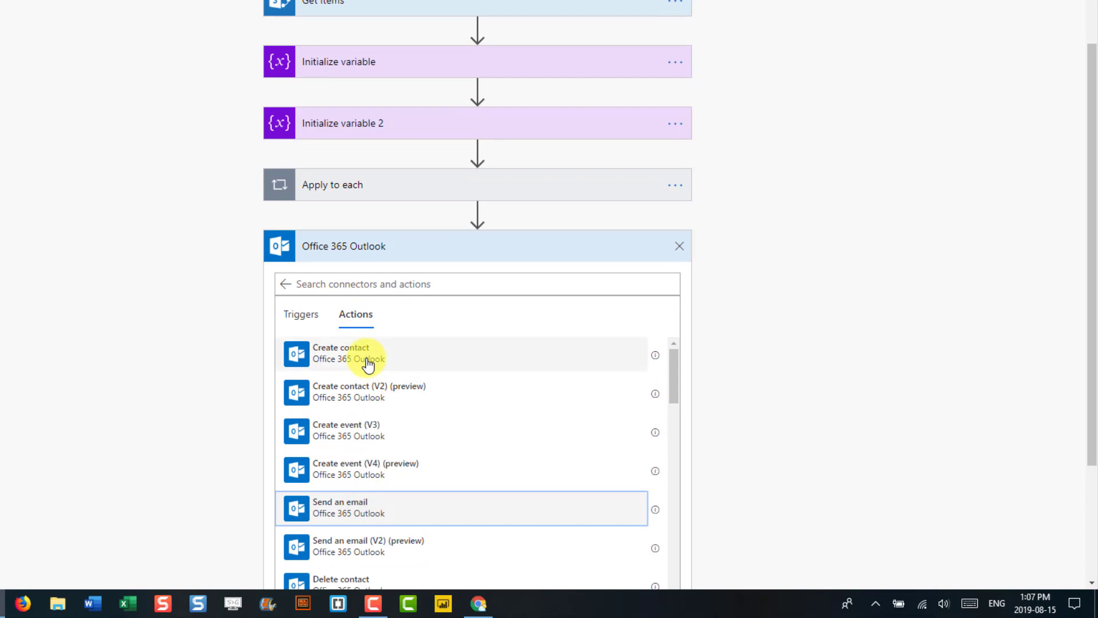
- Enter the recipient's e-mail address in To and insert Total into Subject and Body
click(393, 347)
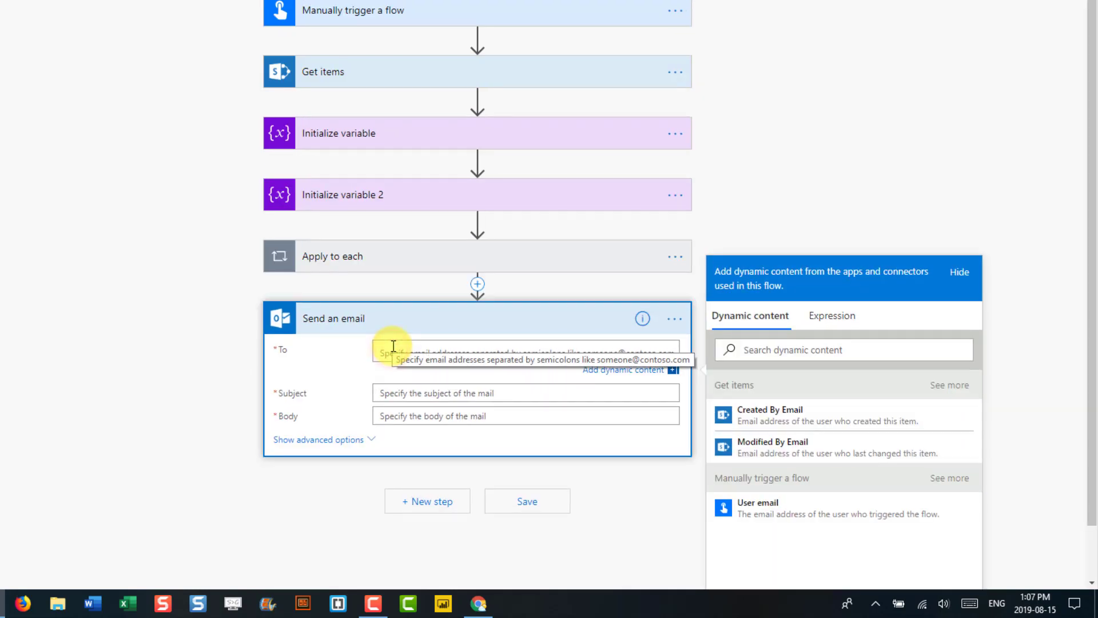
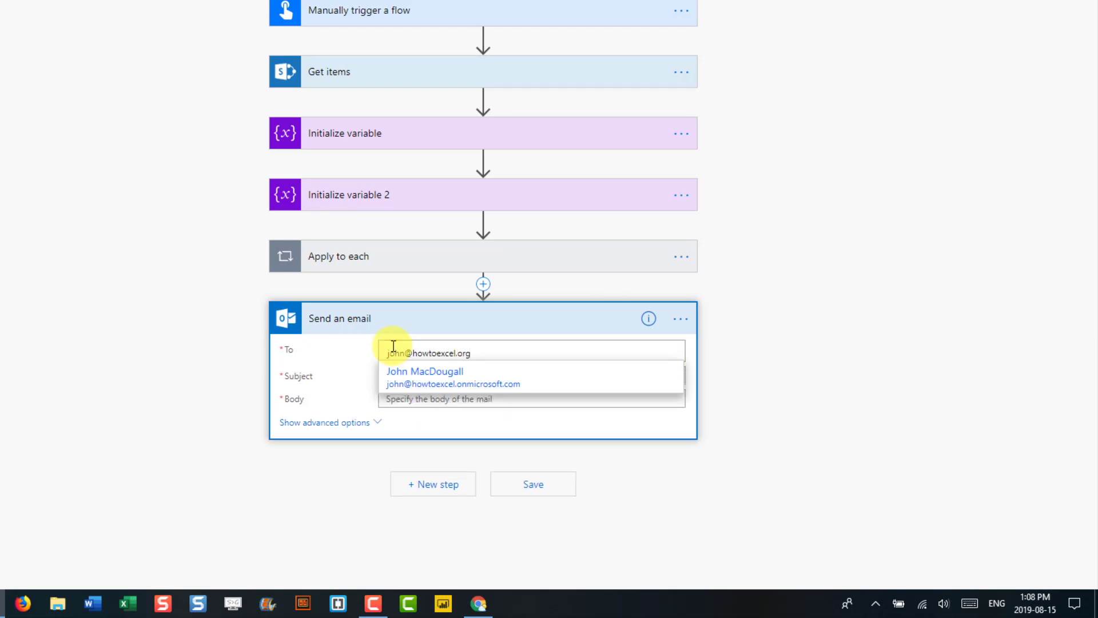
click(357, 377)
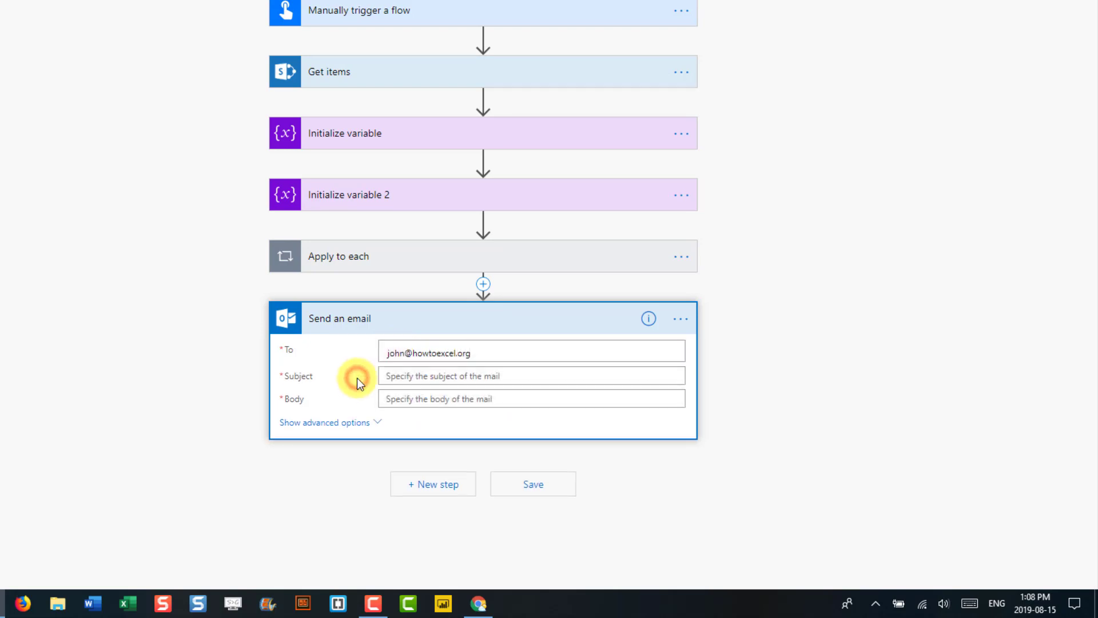
click(408, 379)
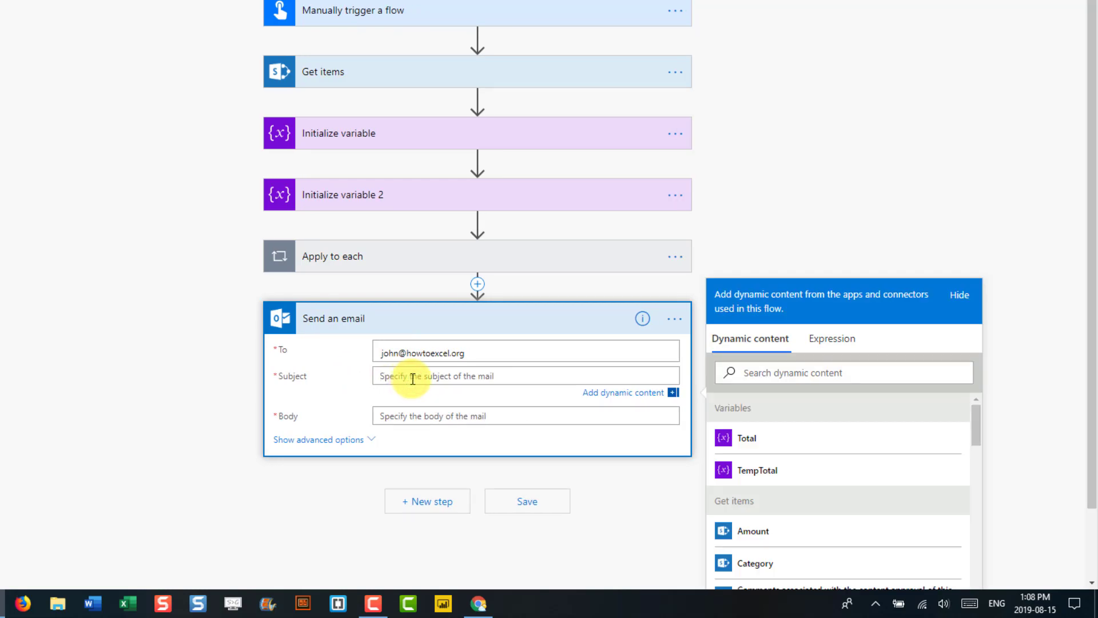
click(798, 442)
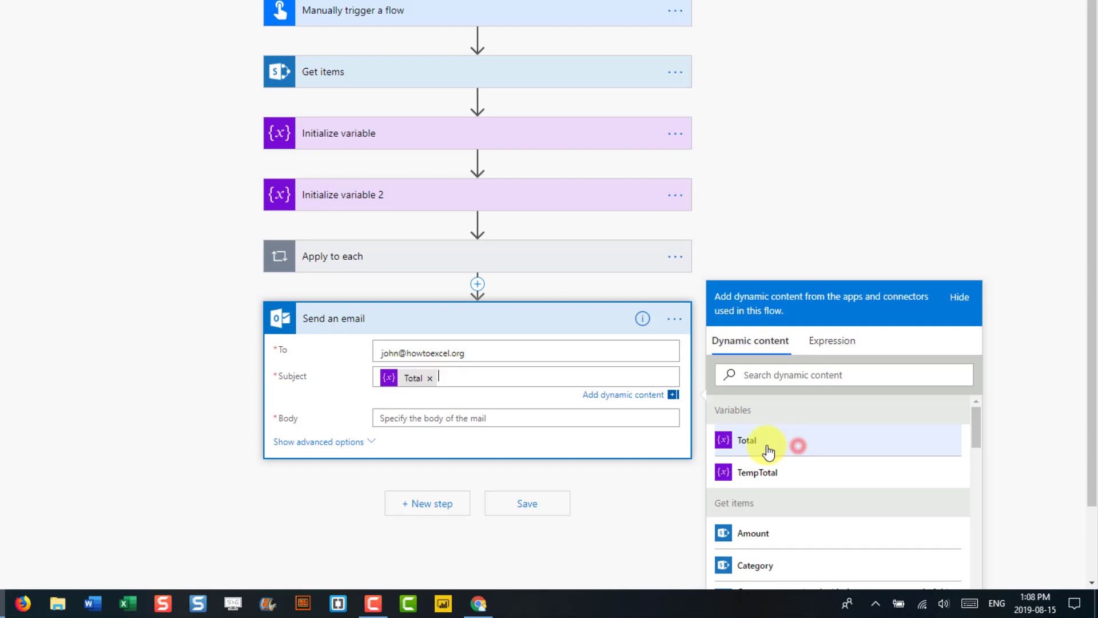
click(480, 418)
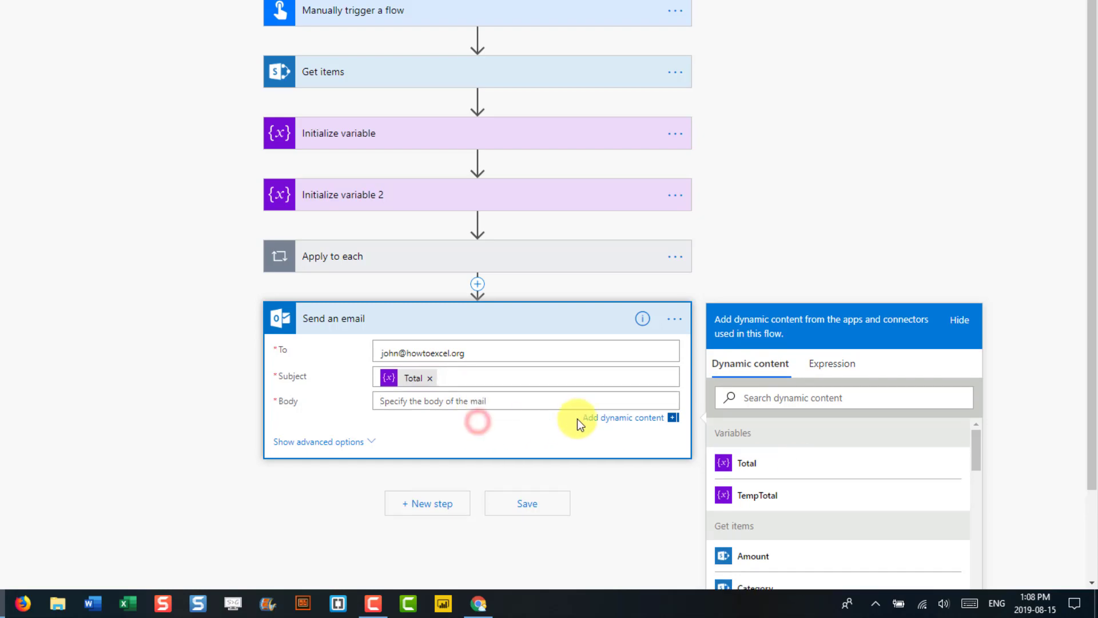
click(753, 466)
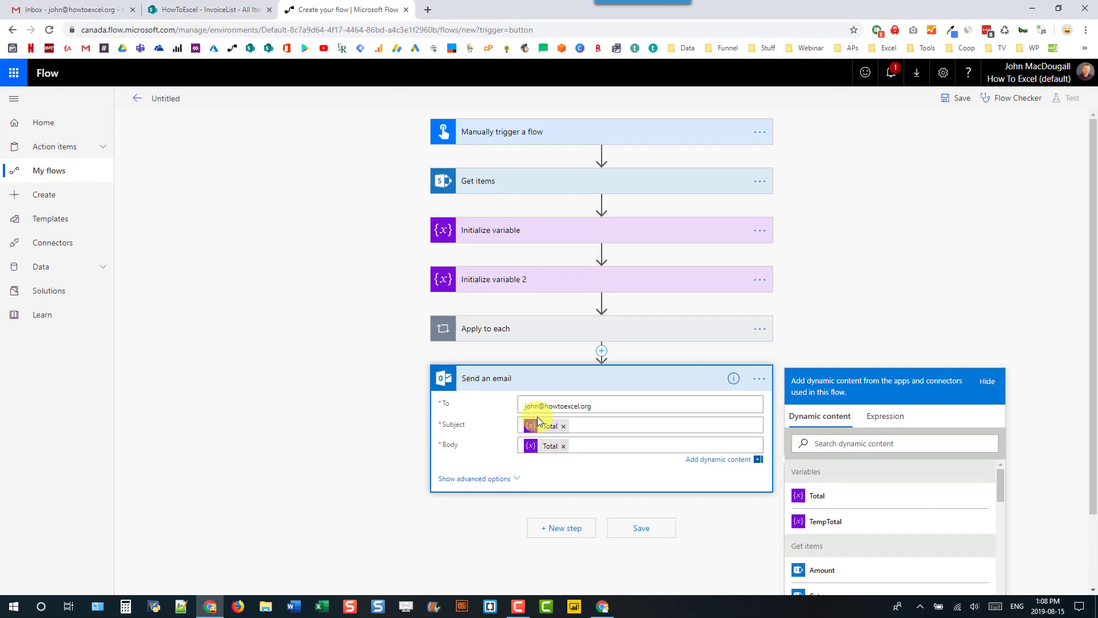
- Save the flow and rename it to 'Get SUM', then save again
click(952, 101)
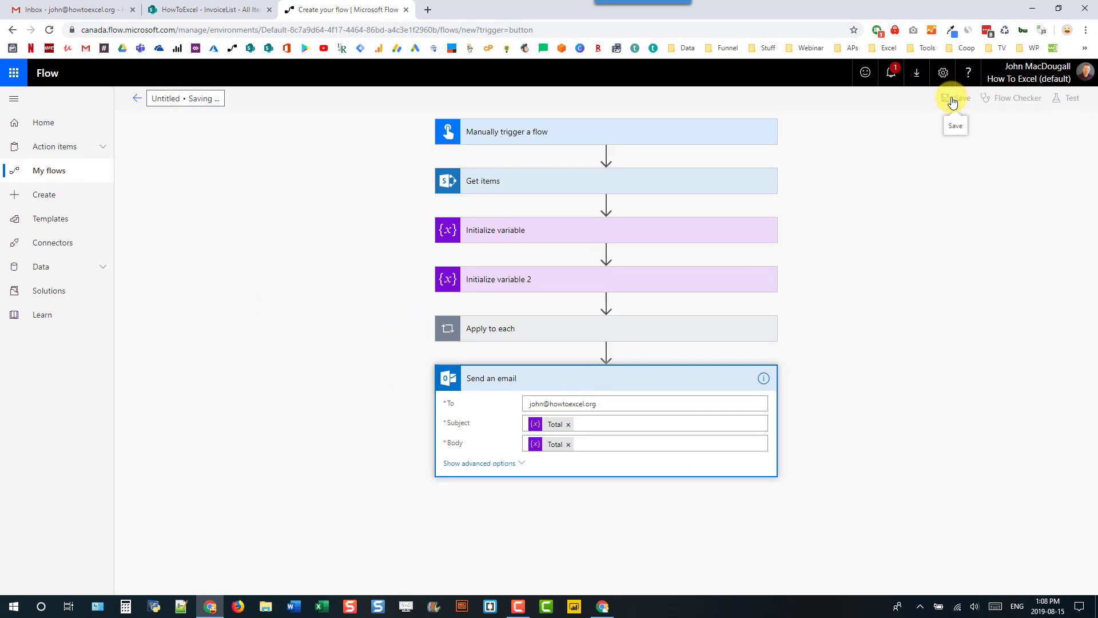
click(369, 100)
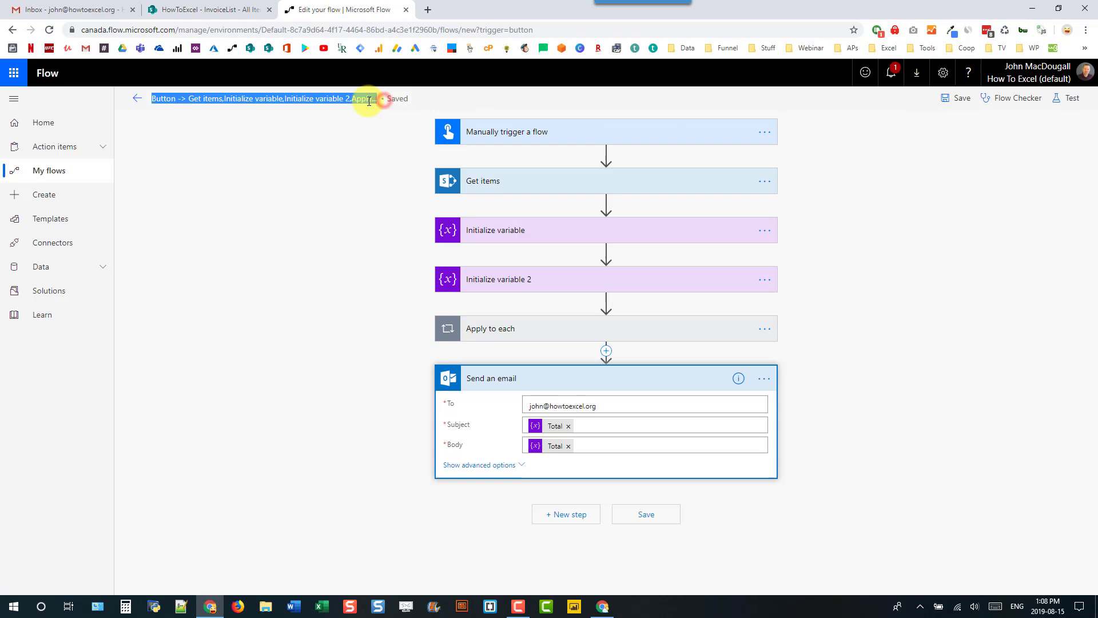
text(Get SUM)
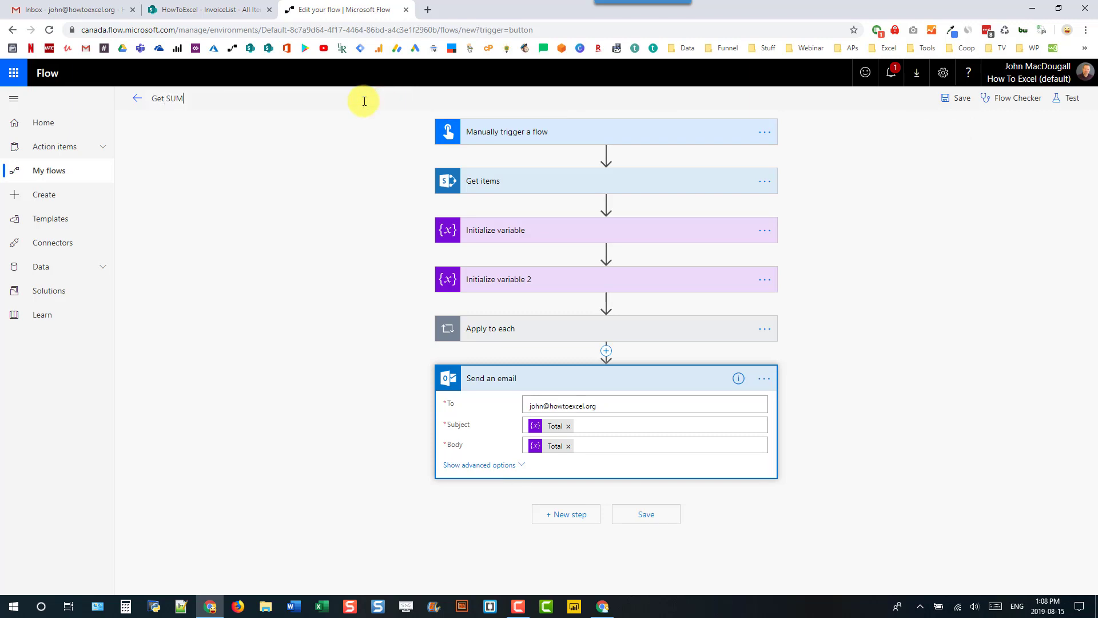
click(954, 102)
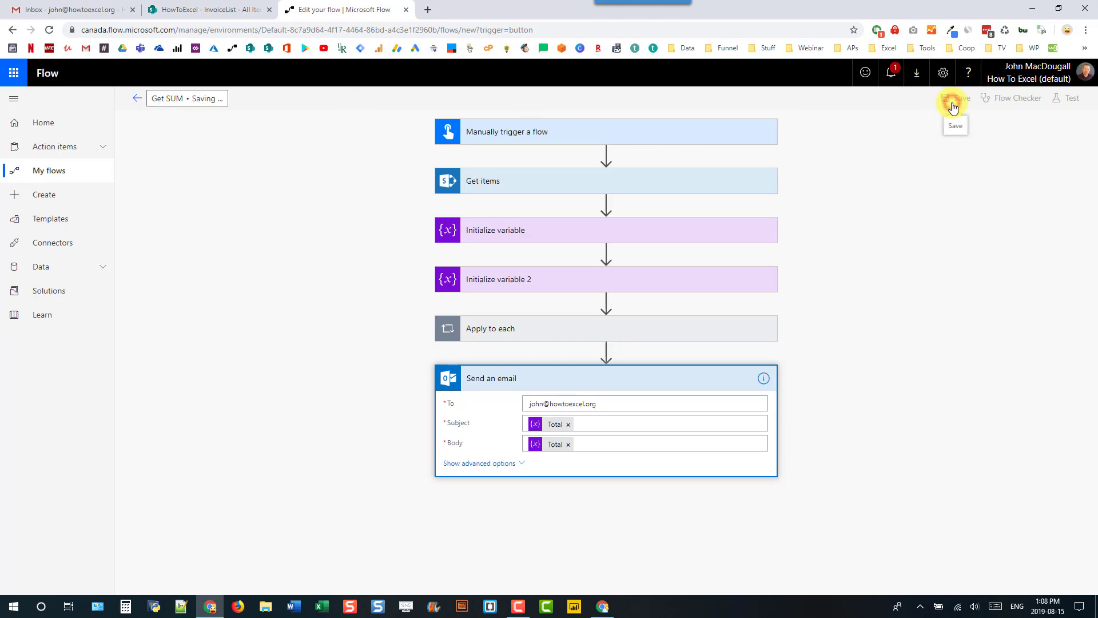
- Test the flow with a manual trigger, entering the first invoice's number, and run it successfully
click(1065, 100)
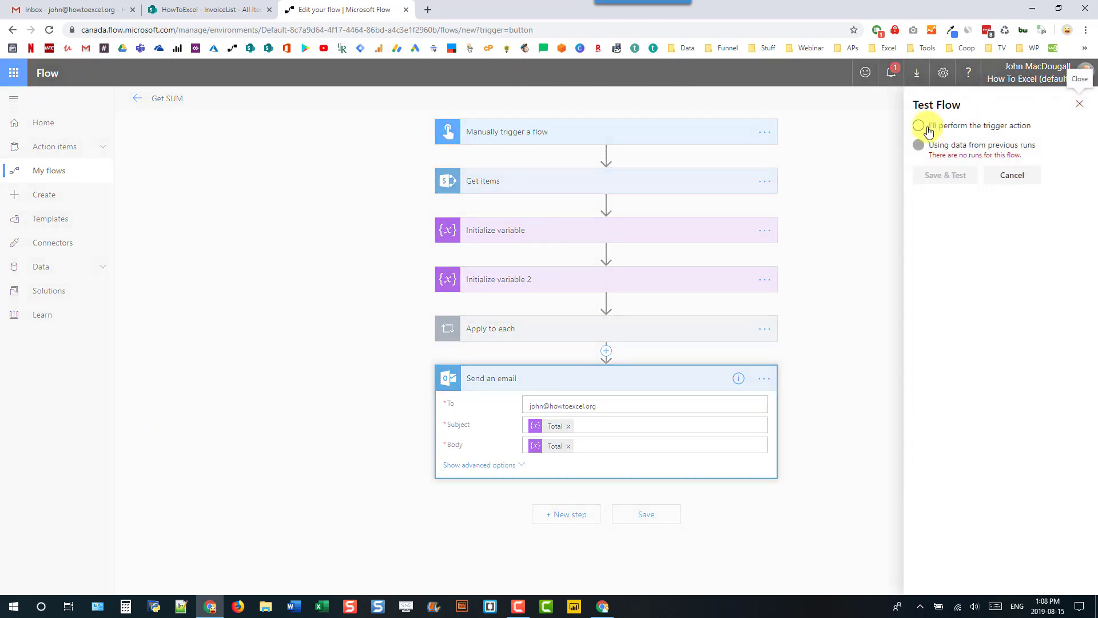
click(920, 125)
click(933, 174)
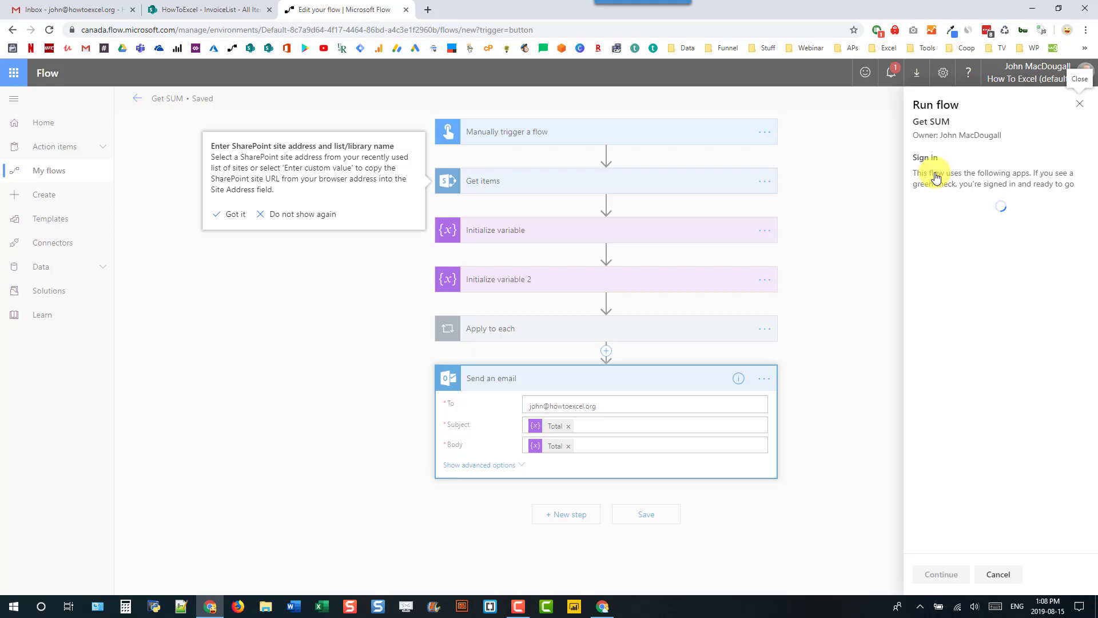
click(938, 578)
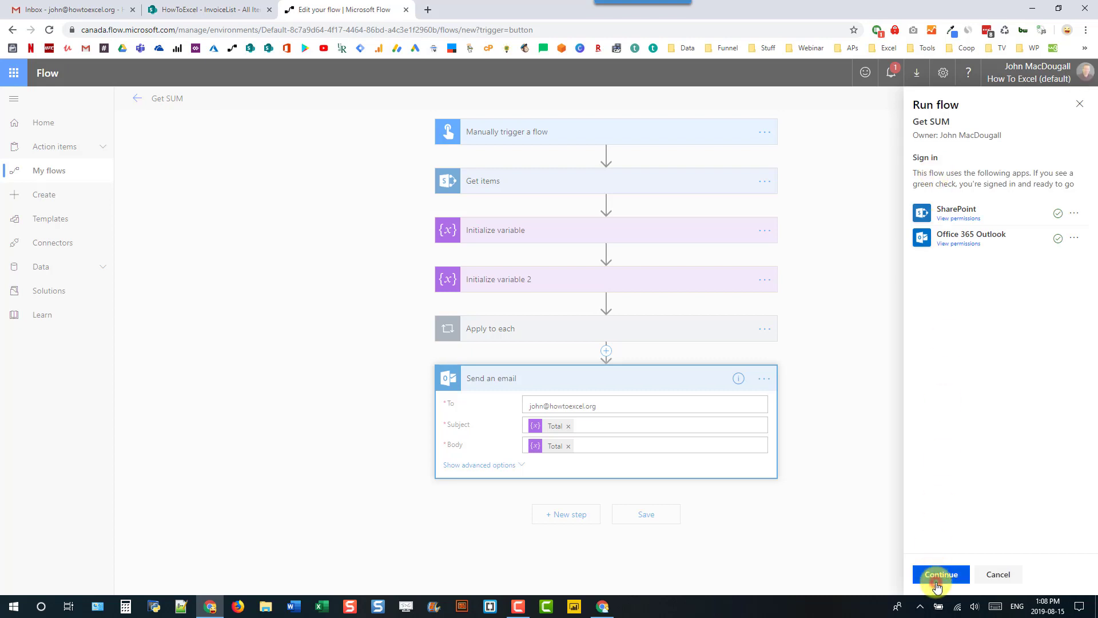
click(928, 181)
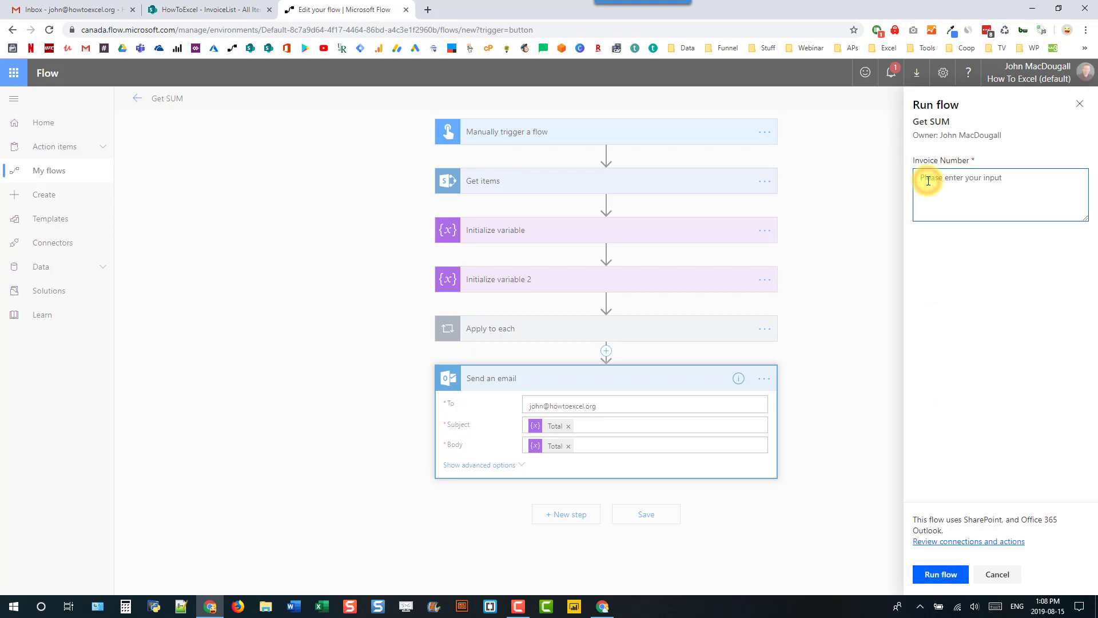
text(0)
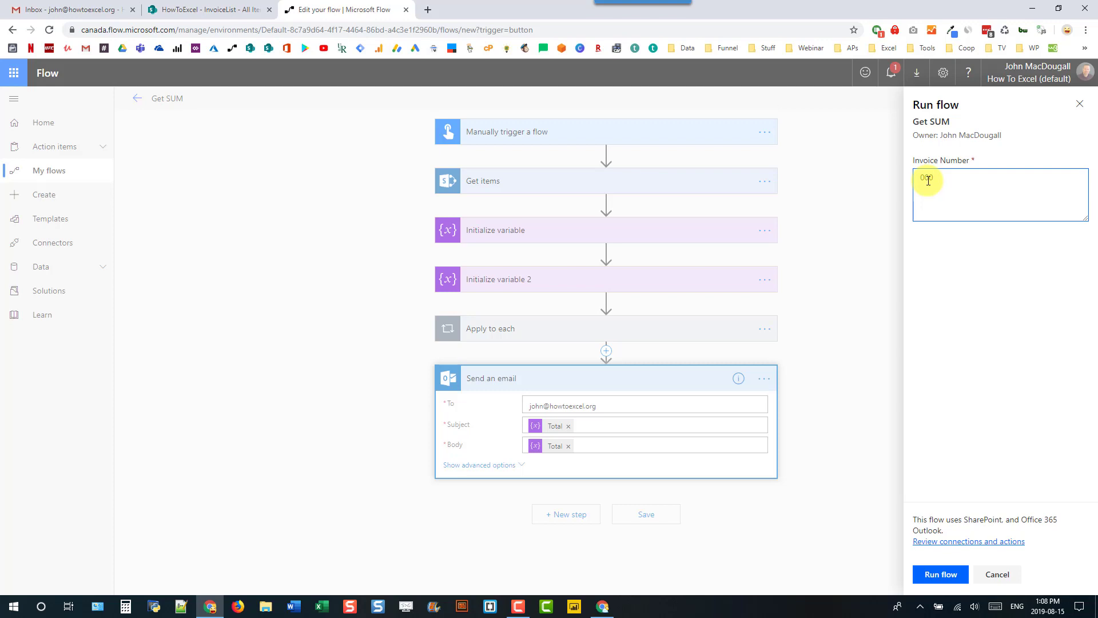
text(60001)
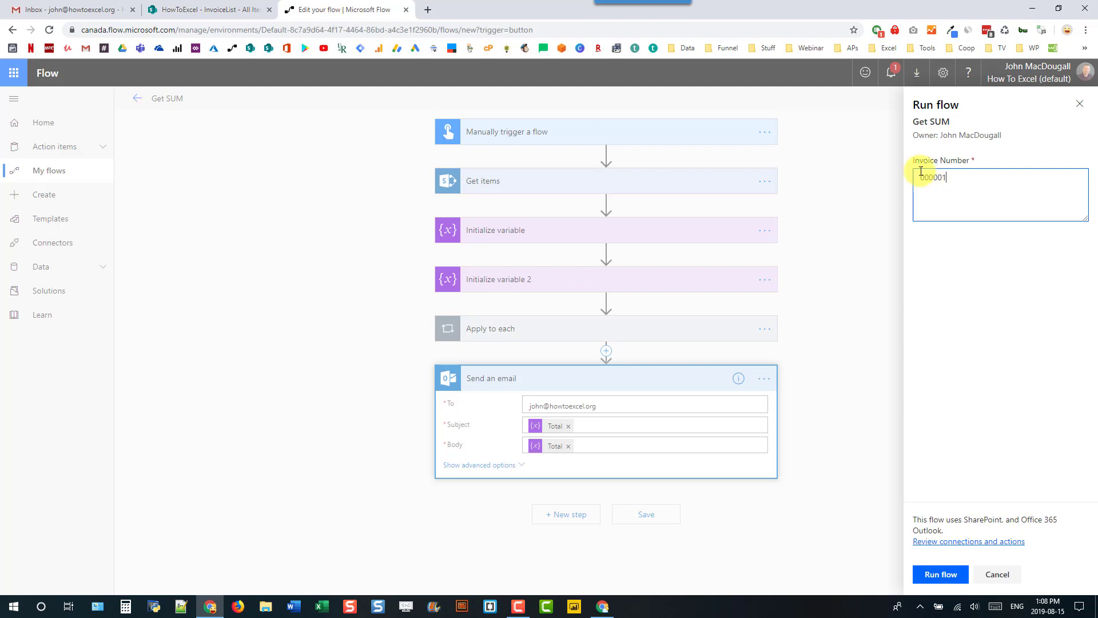
click(937, 573)
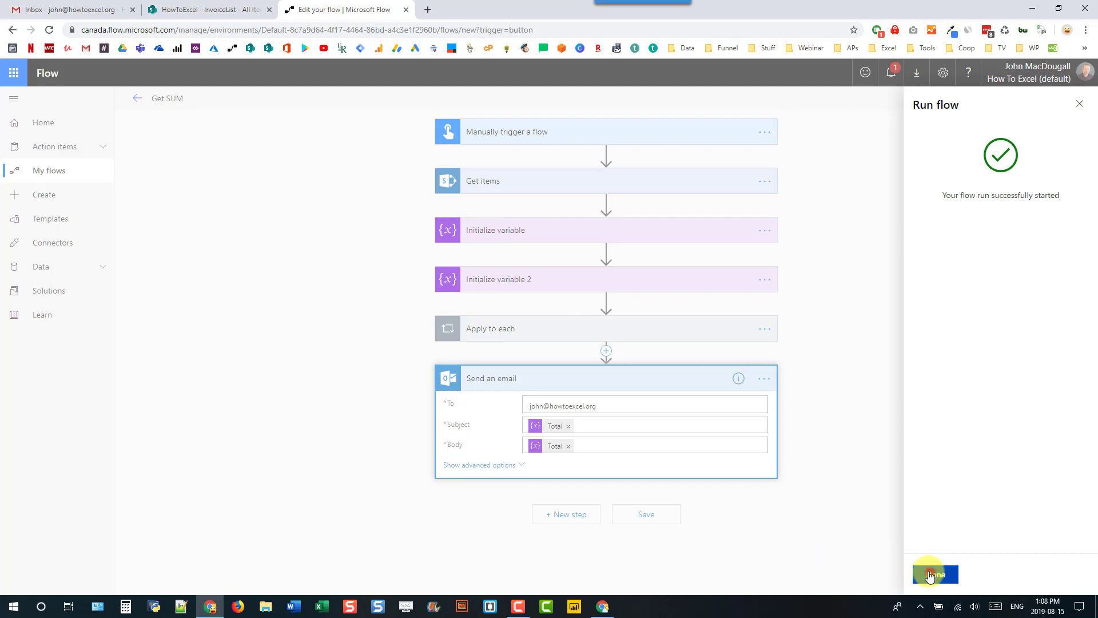
click(934, 574)
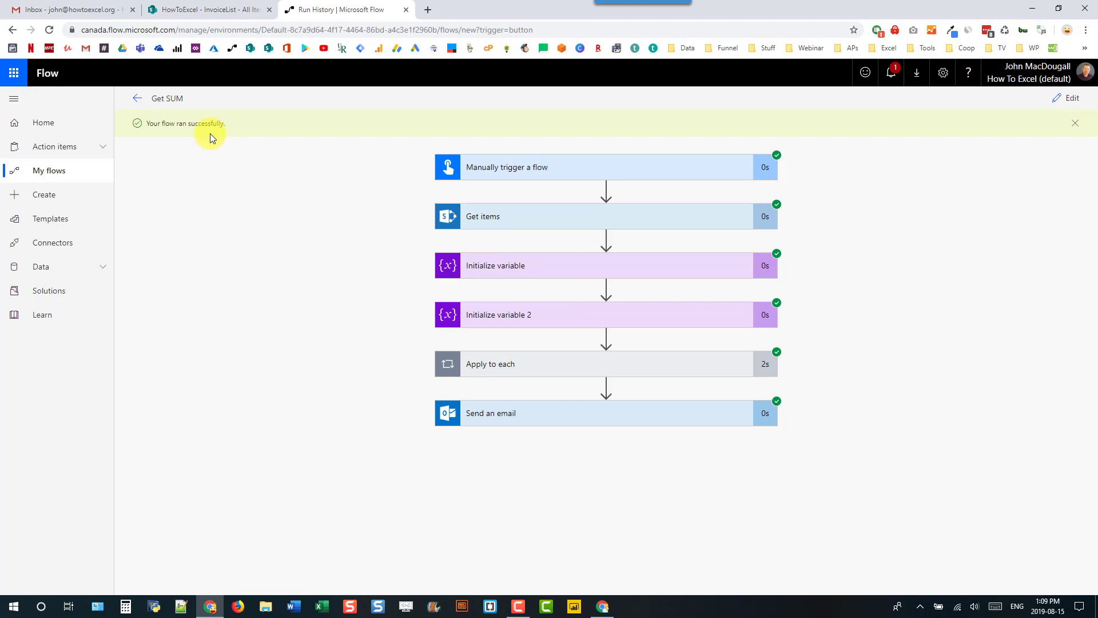
- Refresh the Gmail inbox and open the flow's email showing the 5639.1 total
click(78, 9)
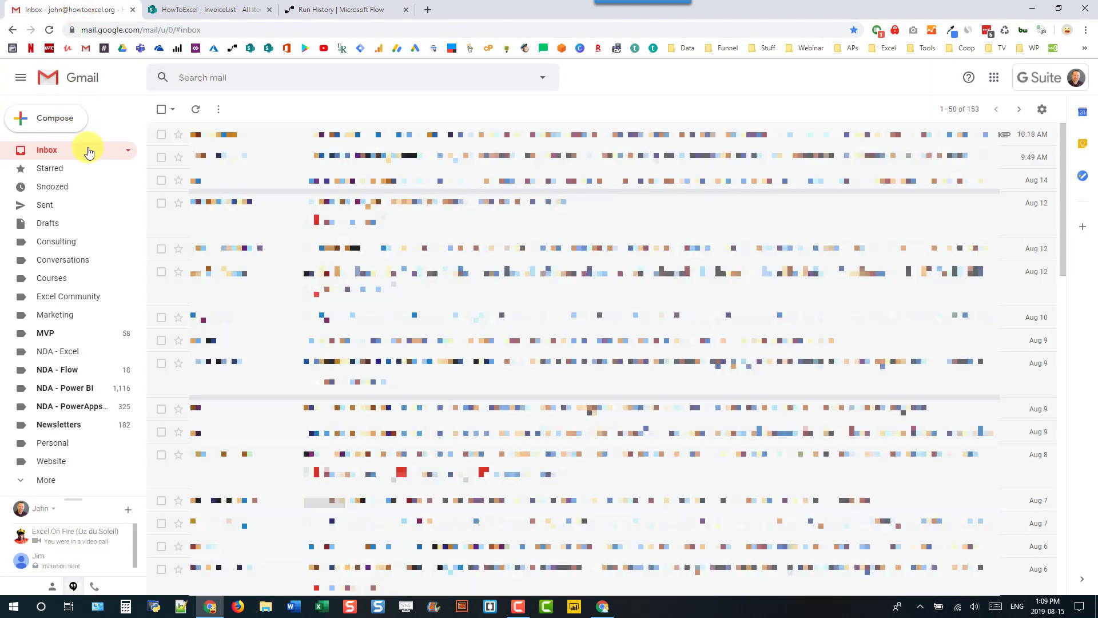
click(195, 112)
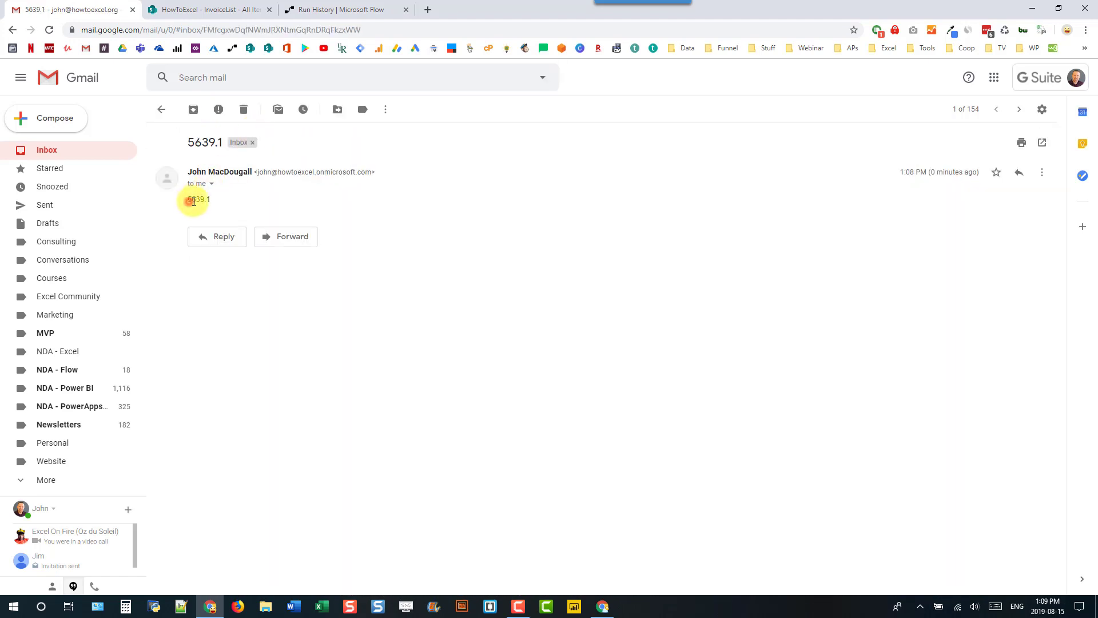
click(216, 207)
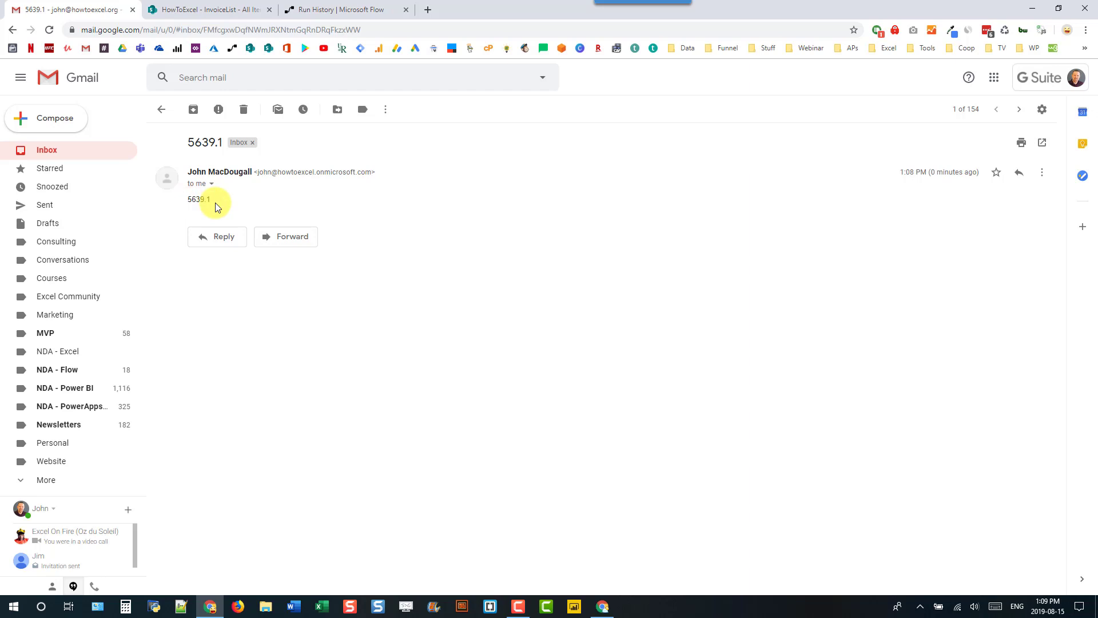
- Return to the SharePoint InvoiceList tab to review the Amount column
click(225, 5)
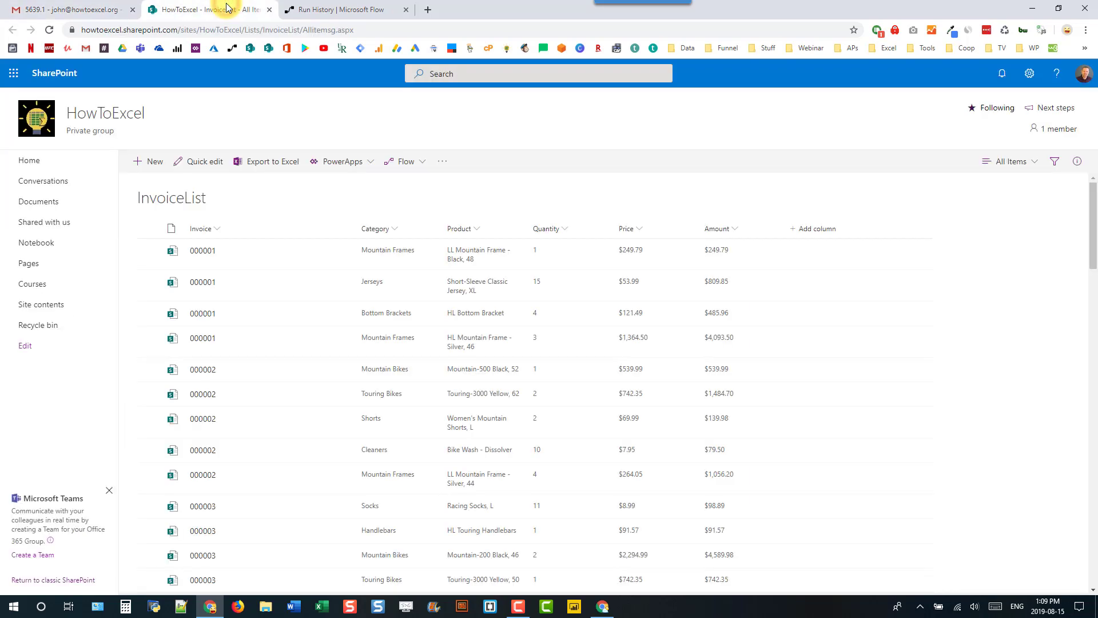